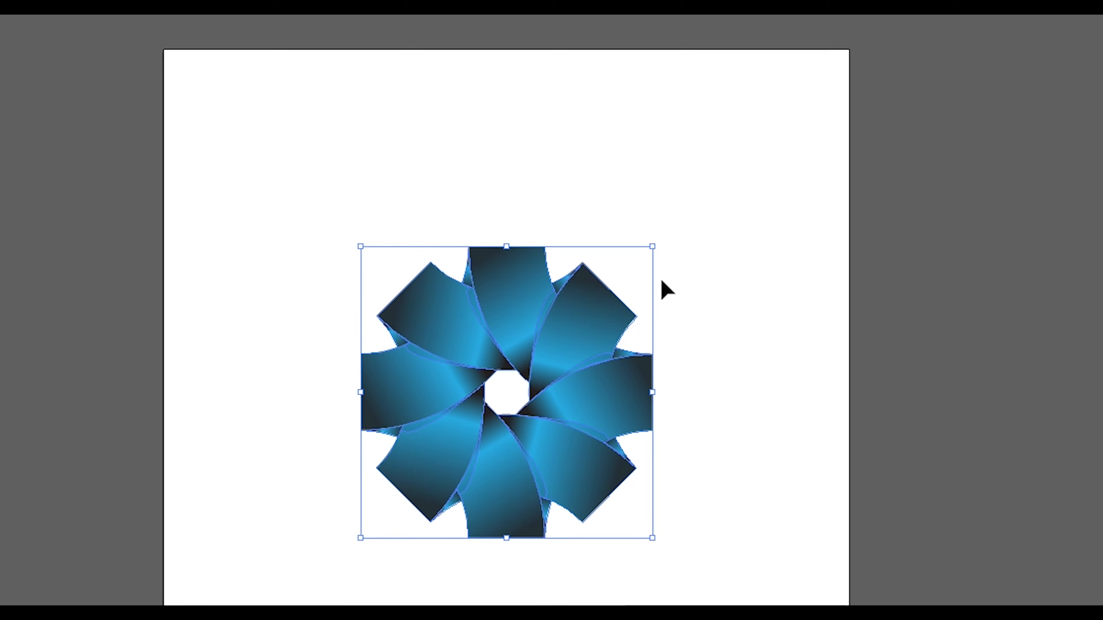
# Step: Enlarge the blue eight-petal shape proportionally about its centre and deselect it
pyautogui.moveTo(655, 247); pyautogui.dragTo(775, 174)
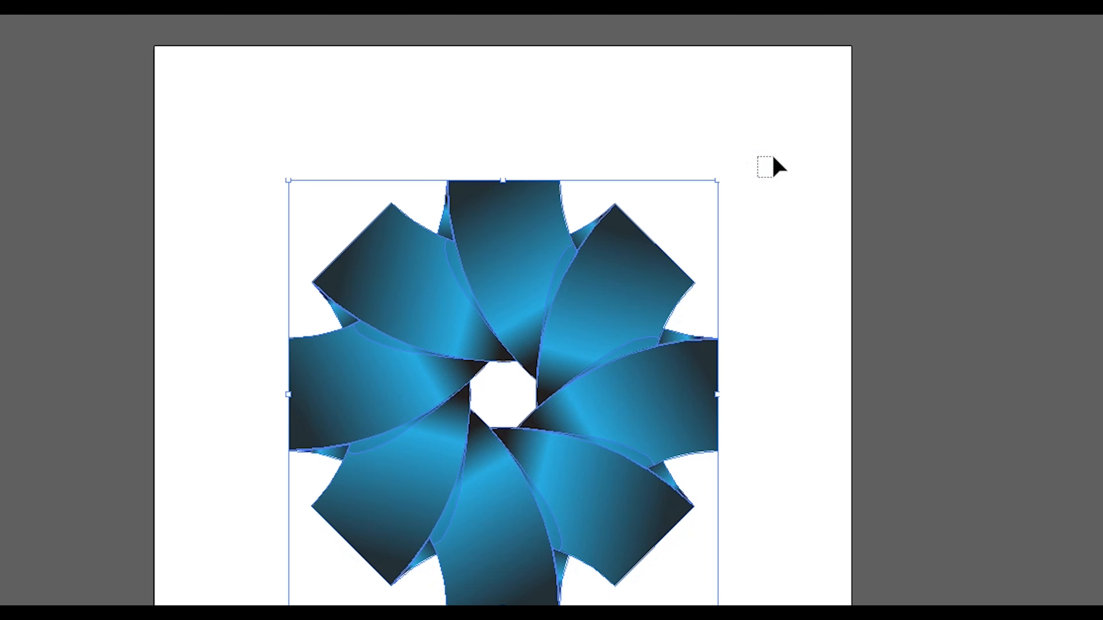
pyautogui.click(852, 260)
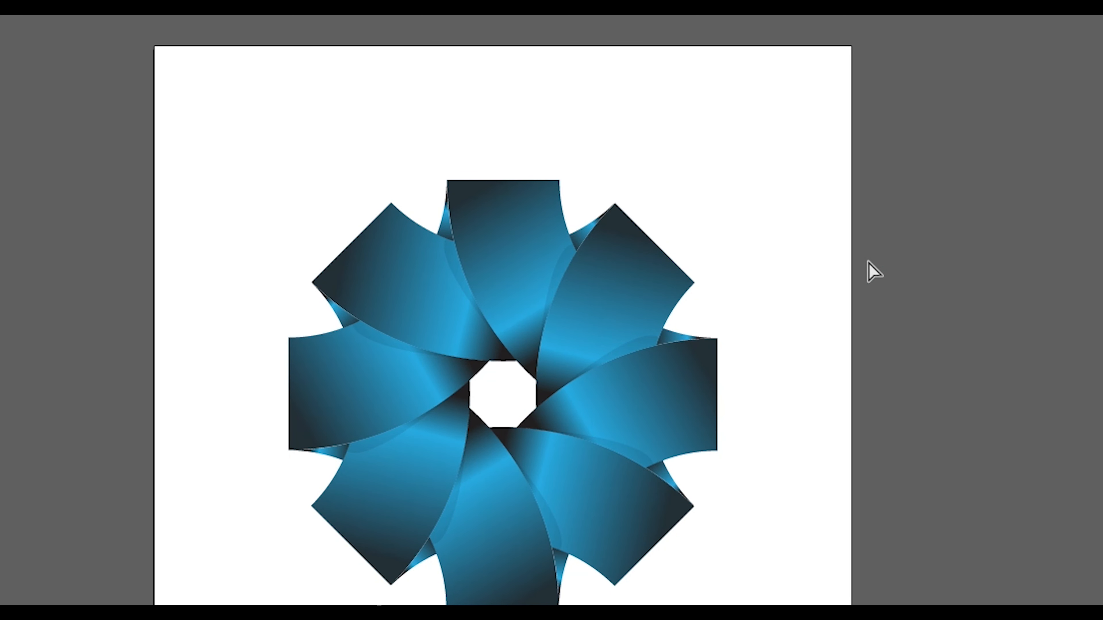
pyautogui.hotkey('ctrl', '=')
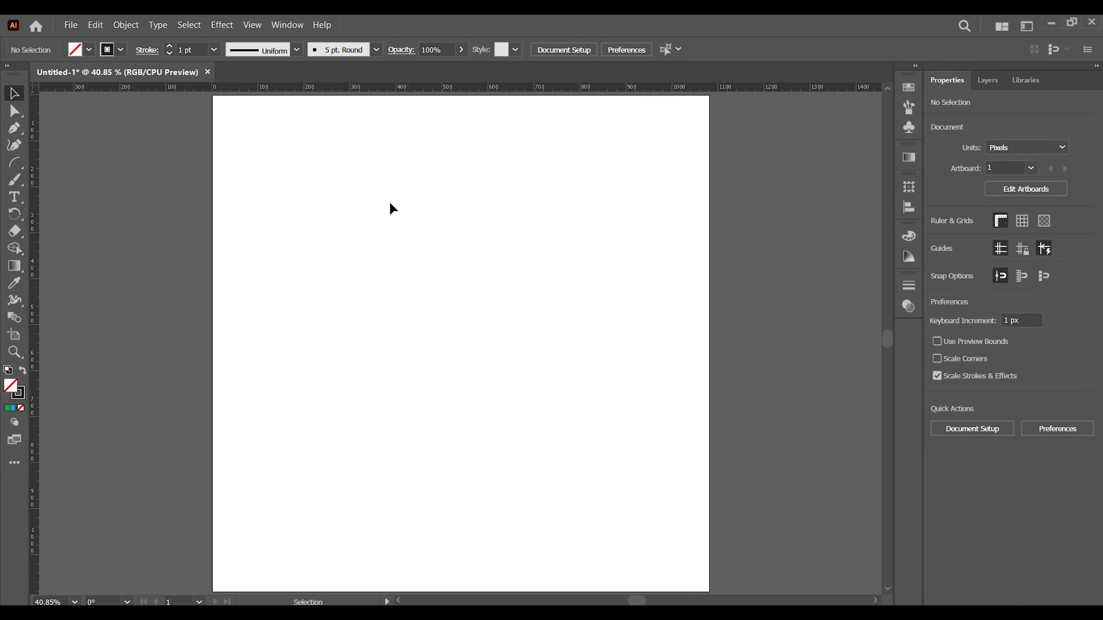
# Step: Add a horizontal and a vertical guide and centre both on the artboard
pyautogui.moveTo(365, 89); pyautogui.dragTo(403, 336)
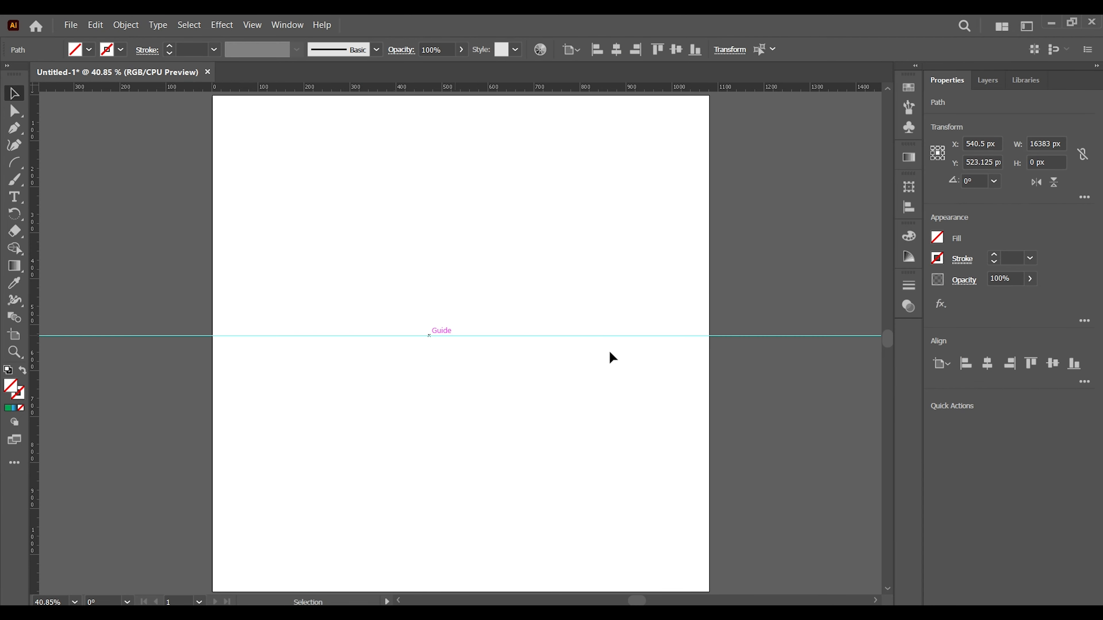
pyautogui.click(1054, 362)
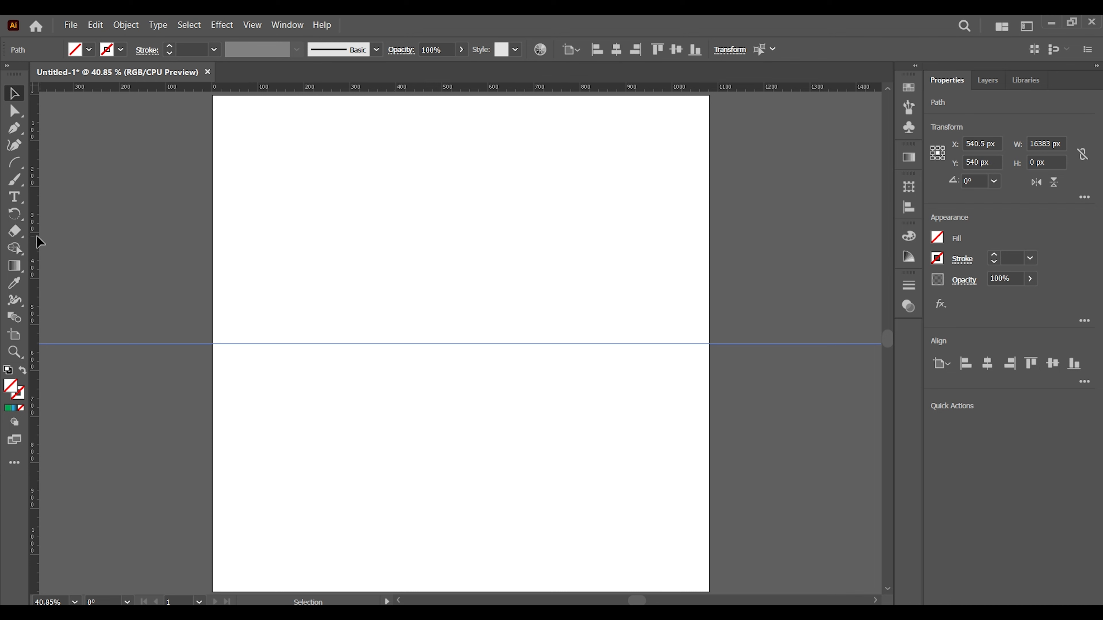
pyautogui.moveTo(36, 236); pyautogui.dragTo(484, 273)
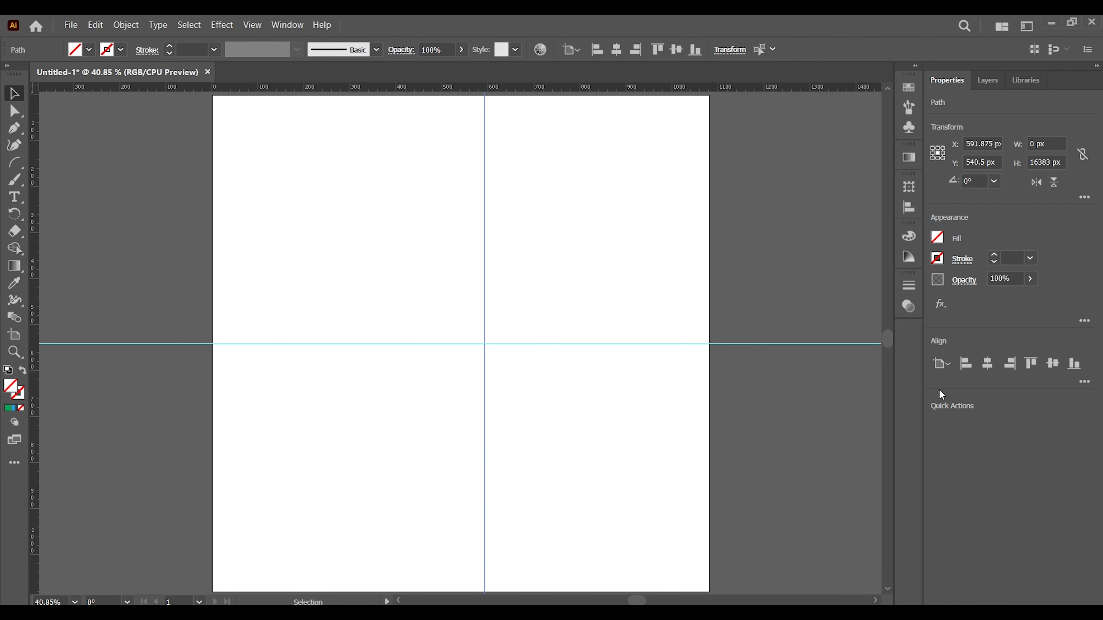
pyautogui.click(988, 365)
# Step: Select both centred guides and lock them
pyautogui.moveTo(331, 240); pyautogui.dragTo(582, 417)
pyautogui.click(126, 25)
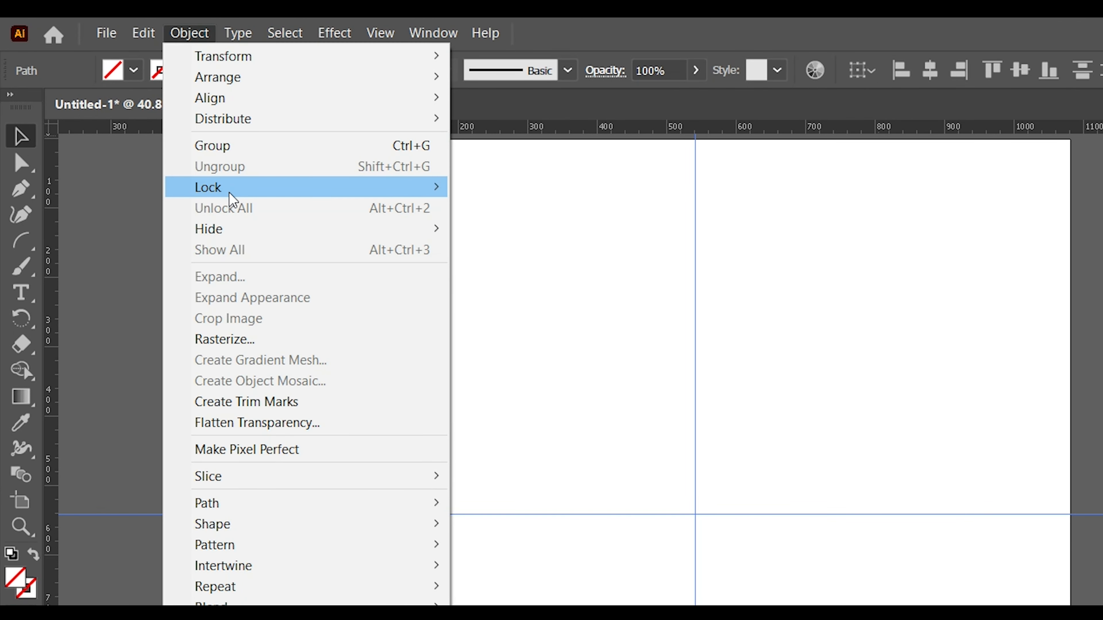
pyautogui.click(152, 131)
pyautogui.click(501, 188)
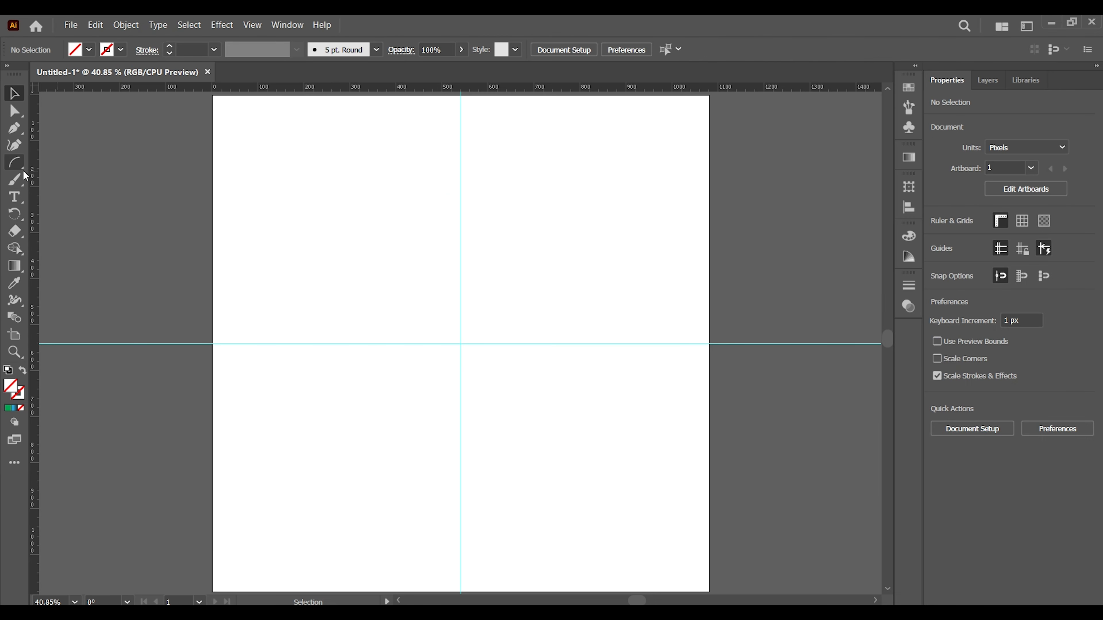
# Step: Draw a black-stroked arc about 229 px wide and high from the vertical guide down to the horizontal guide on the left
pyautogui.rightClick(19, 170)
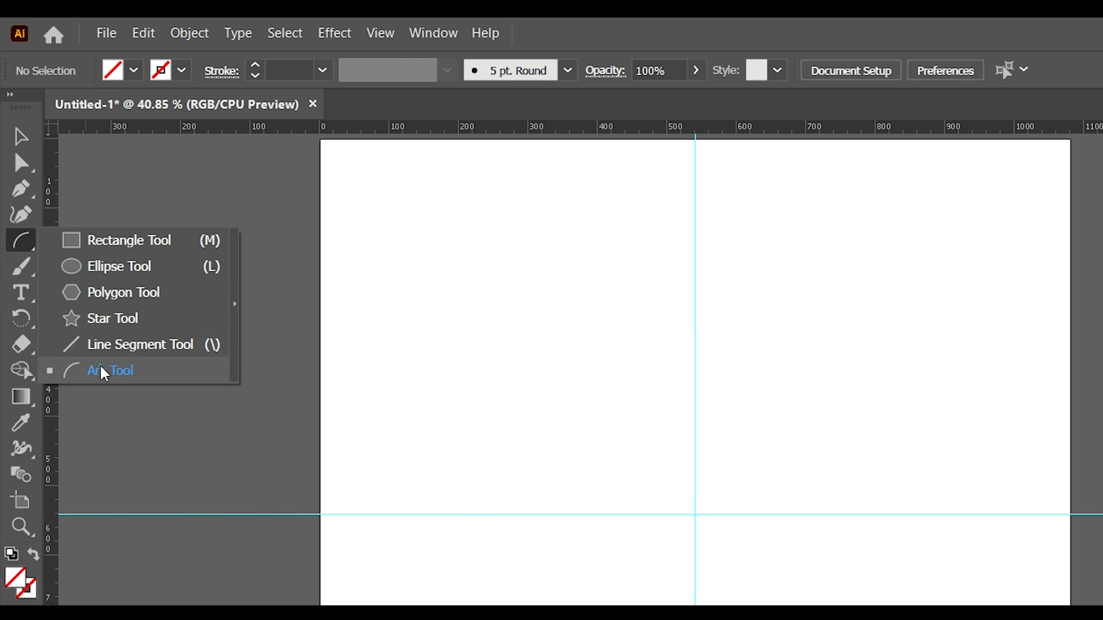
pyautogui.click(68, 247)
pyautogui.click(181, 71)
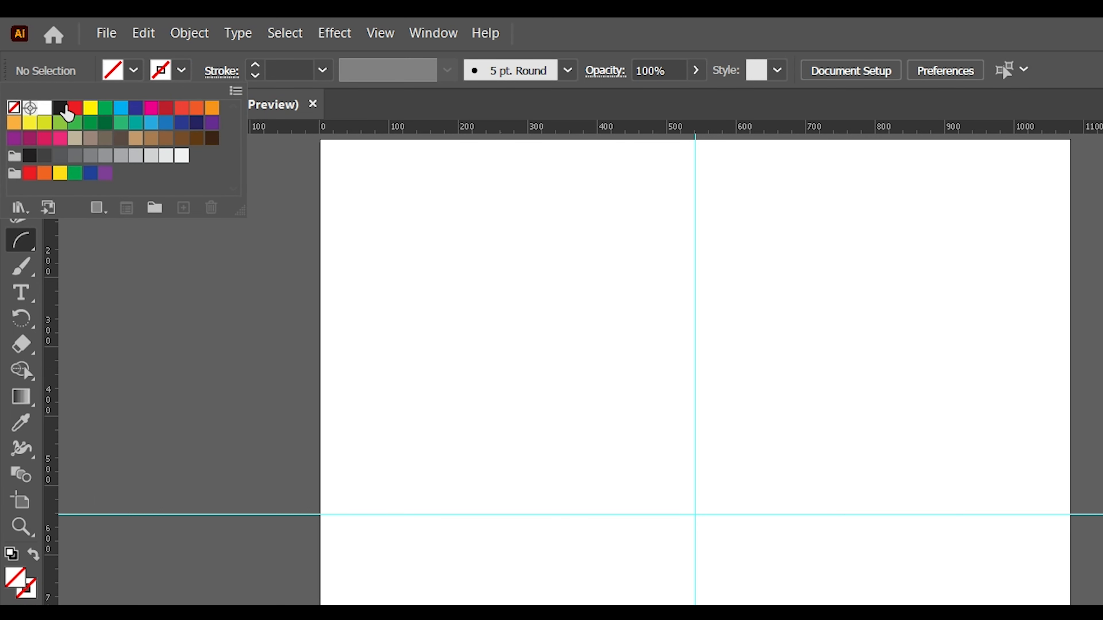
pyautogui.click(65, 104)
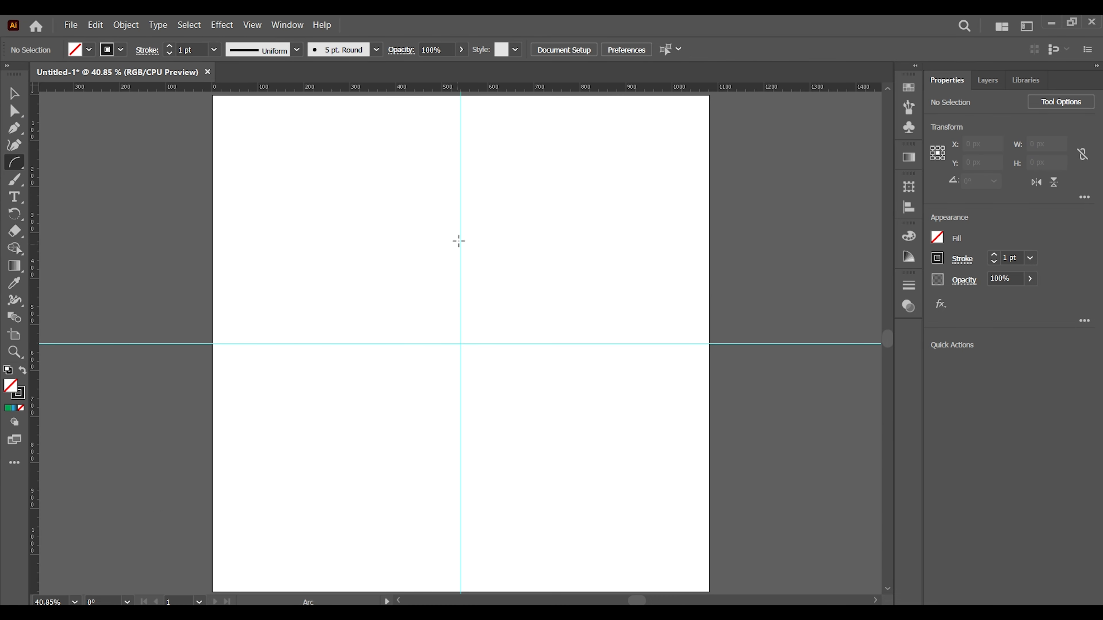
pyautogui.moveTo(461, 244); pyautogui.dragTo(391, 343)
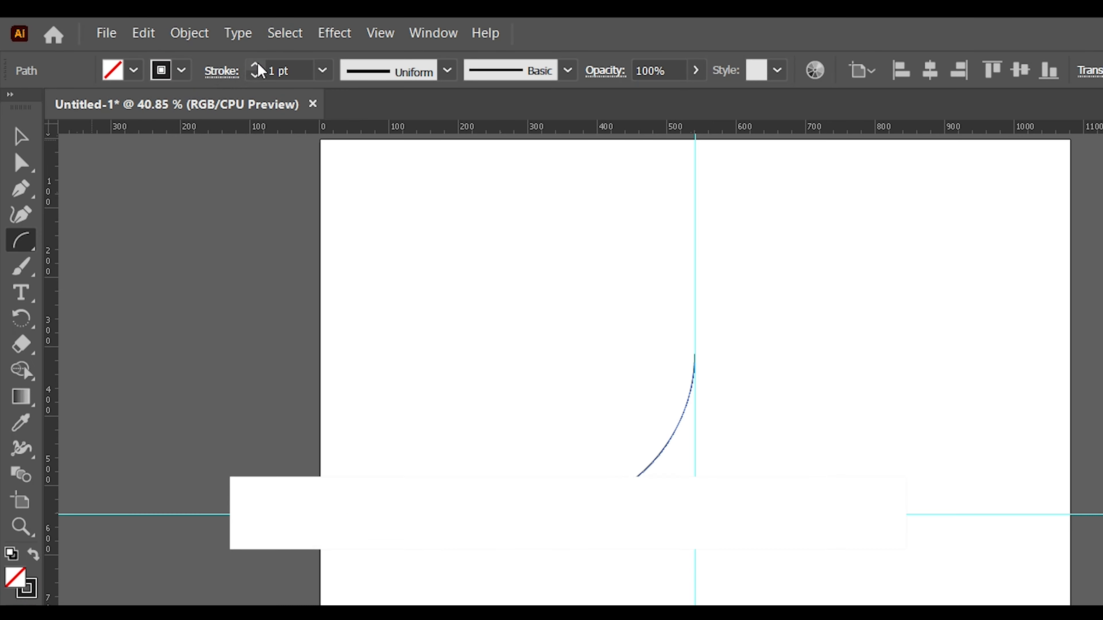
# Step: Set the arc's stroke weight to 120 pt
pyautogui.click(189, 49)
pyautogui.write('120')
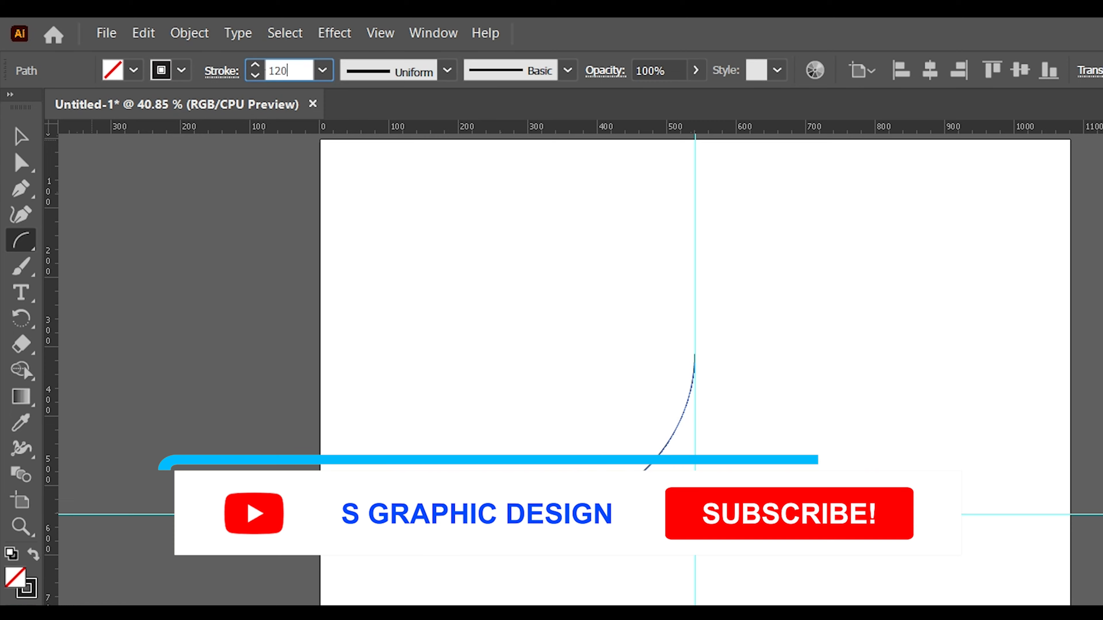
pyautogui.click(20, 137)
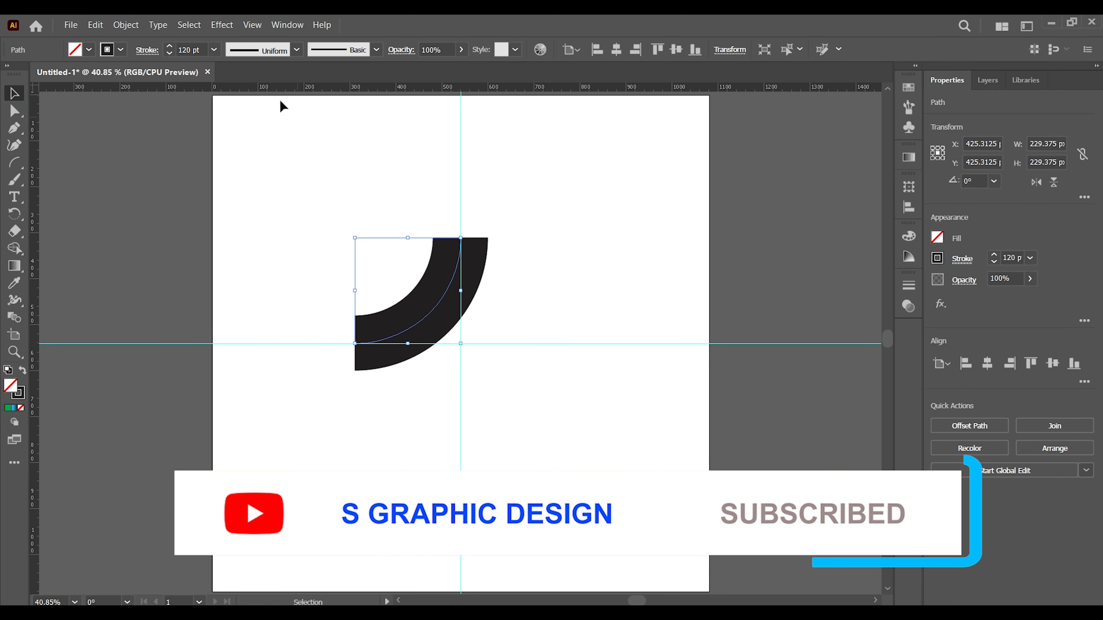
# Step: Copy the arc reflected across the vertical axis and move the copy to the right side of the vertical guide, meeting the original
pyautogui.click(126, 24)
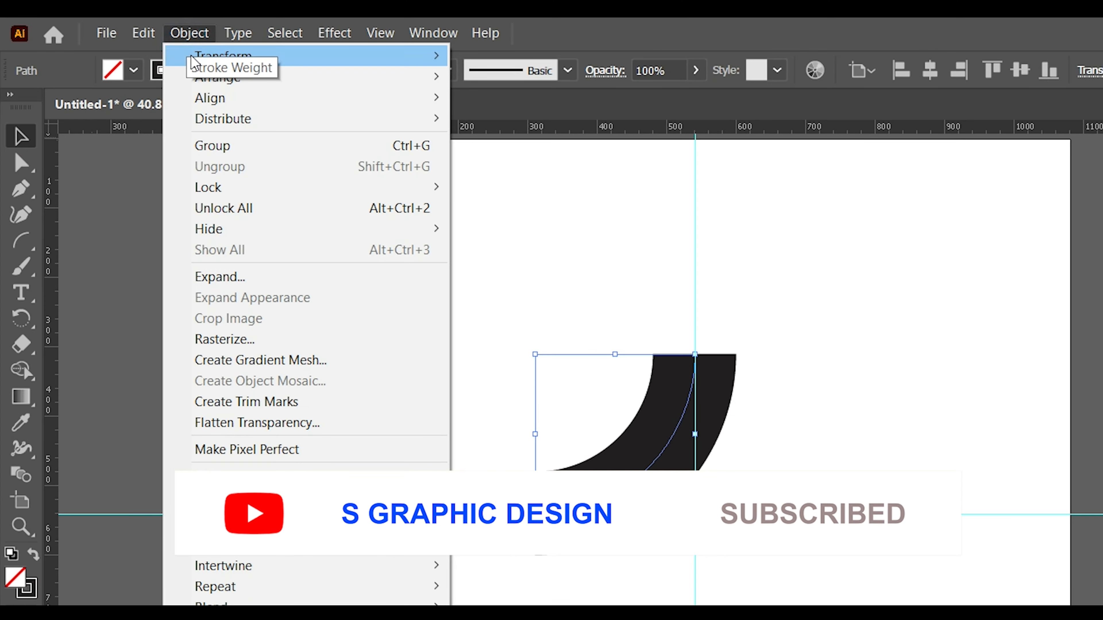
pyautogui.moveTo(192, 63)
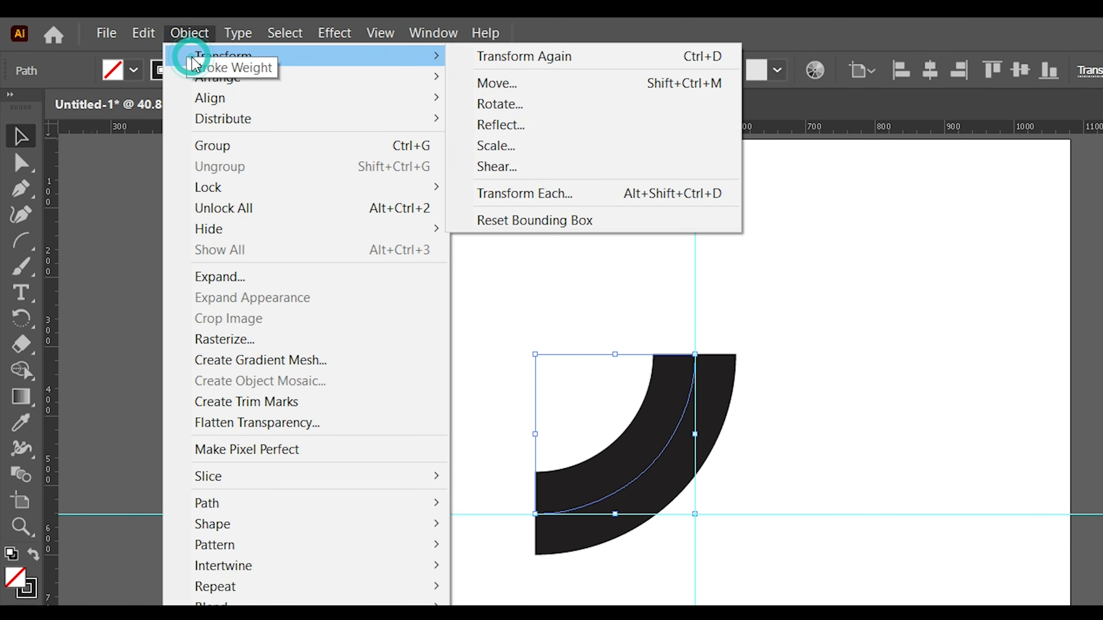
pyautogui.click(509, 124)
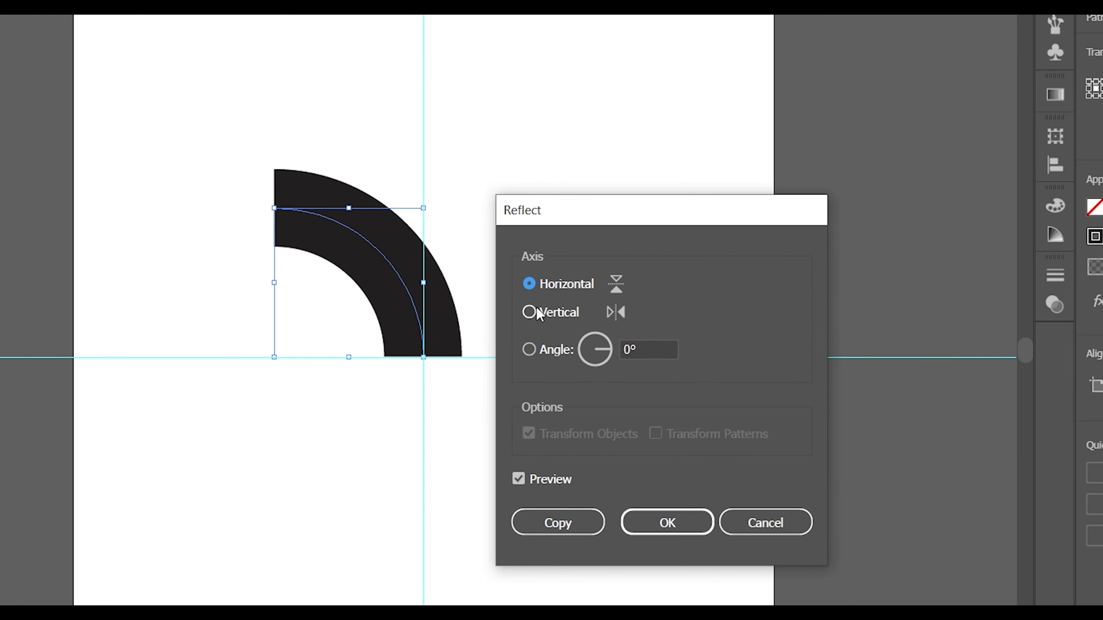
pyautogui.click(536, 313)
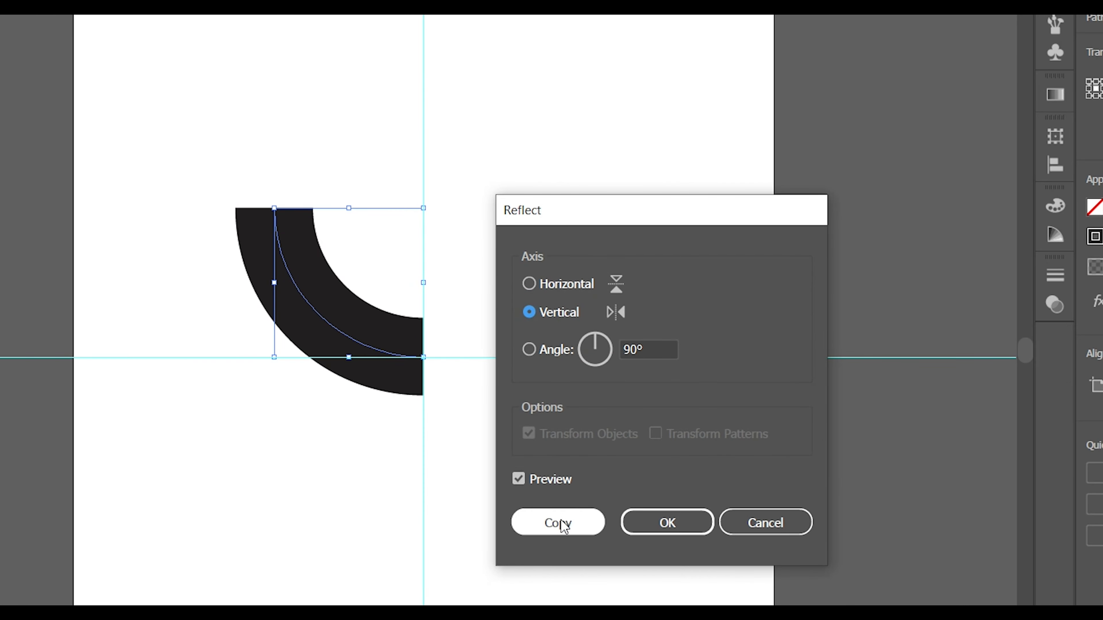
pyautogui.click(561, 522)
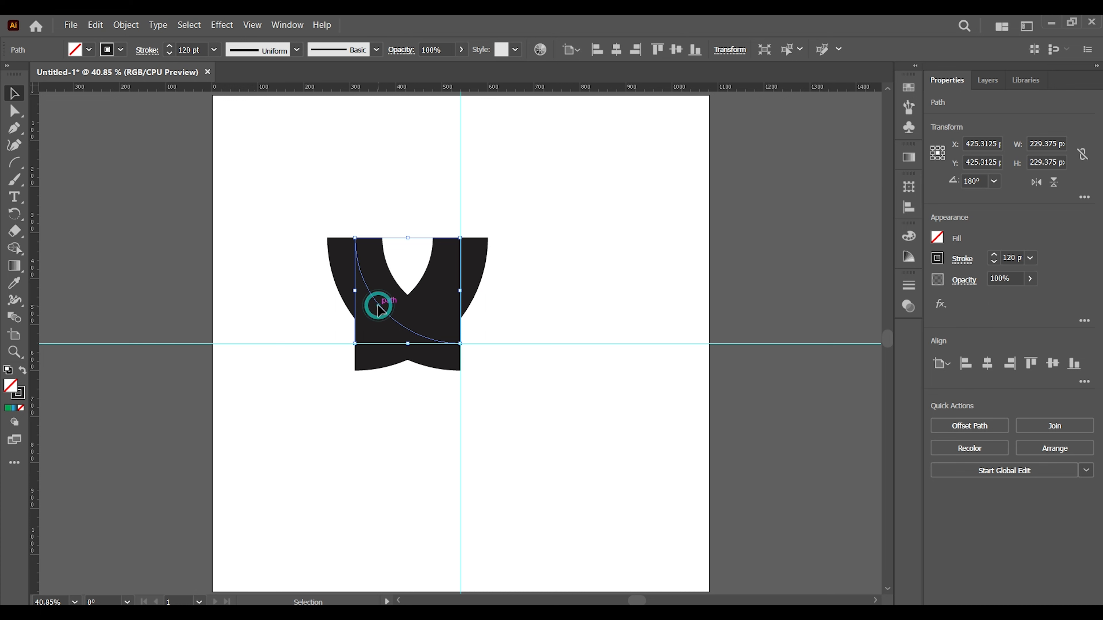
pyautogui.moveTo(379, 309); pyautogui.dragTo(485, 309)
pyautogui.click(360, 208)
# Step: Copy both arcs reflected across the horizontal axis and move the copies below the horizontal guide to complete the four-armed shape
pyautogui.moveTo(320, 187); pyautogui.dragTo(589, 317)
pyautogui.click(128, 25)
pyautogui.moveTo(186, 44)
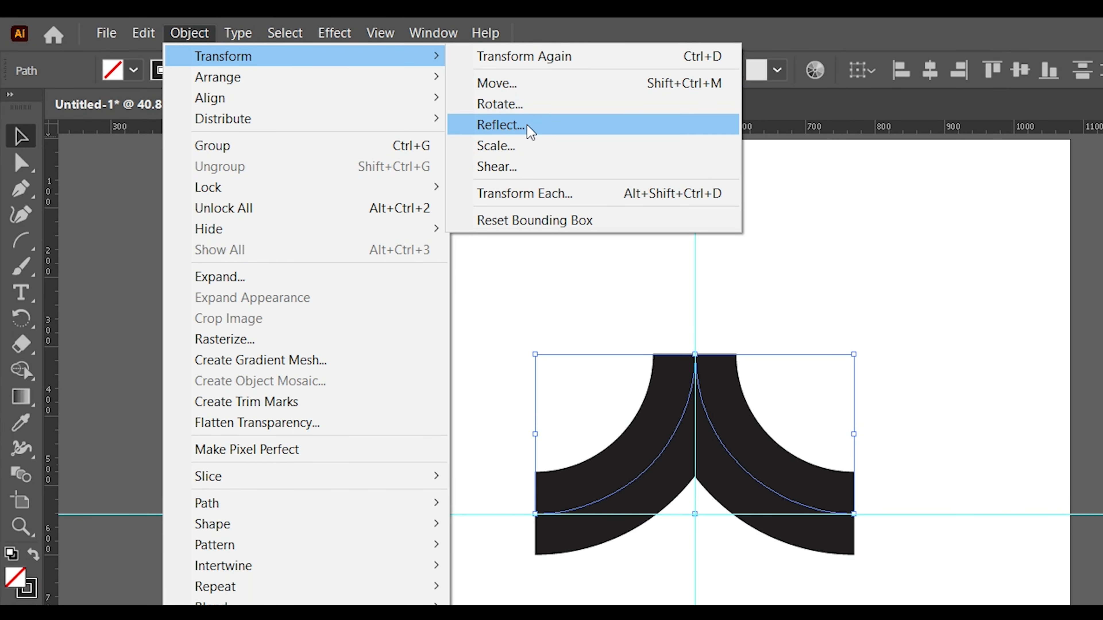
pyautogui.click(504, 125)
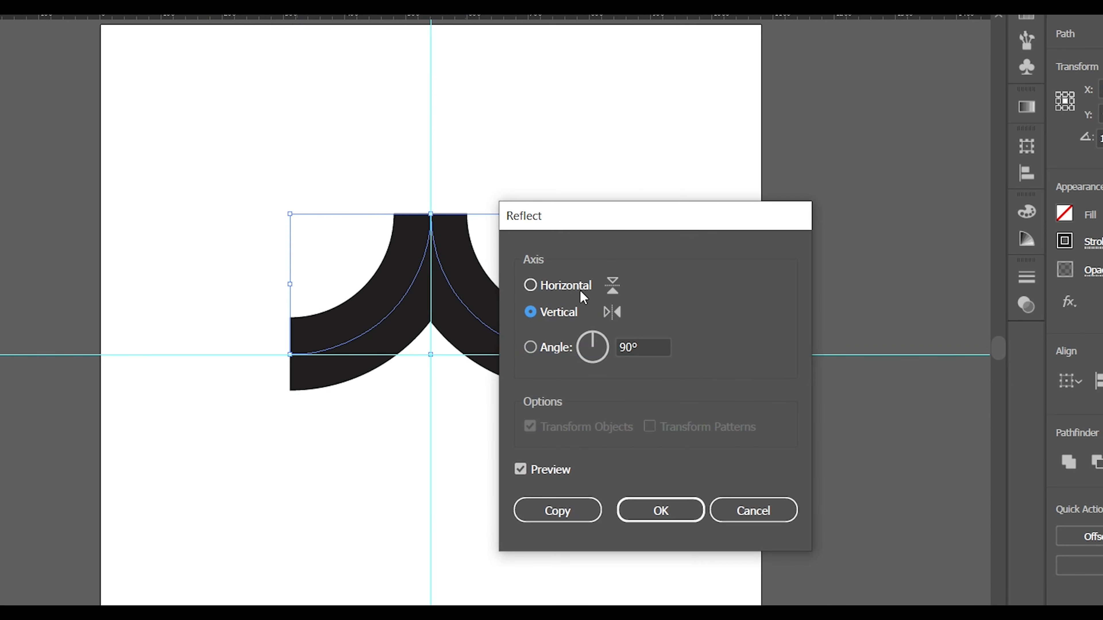
pyautogui.click(573, 290)
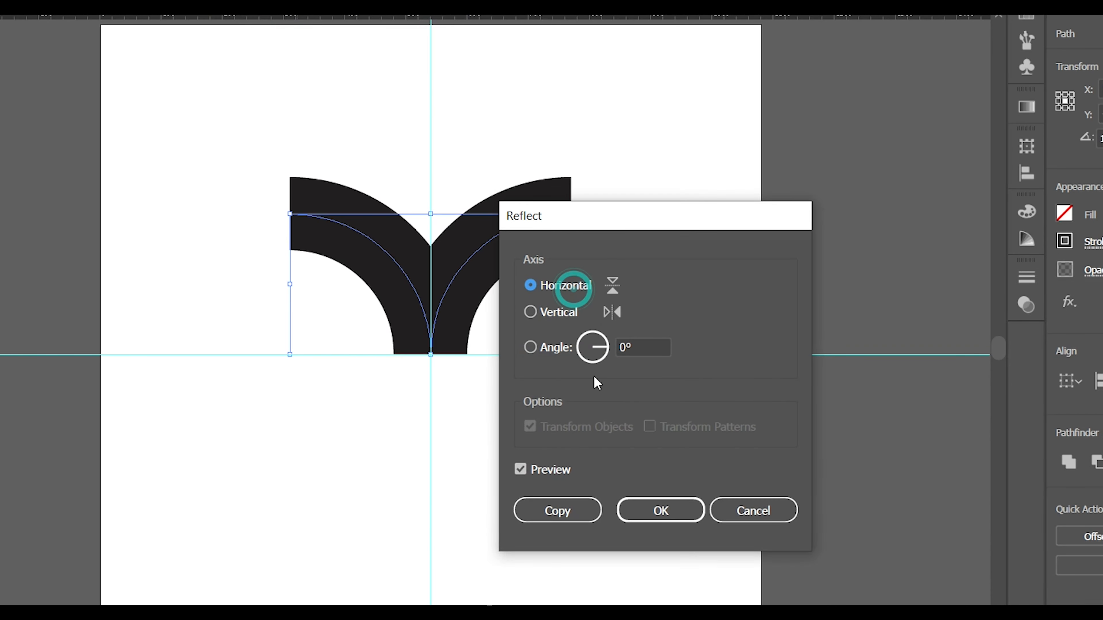
pyautogui.click(570, 515)
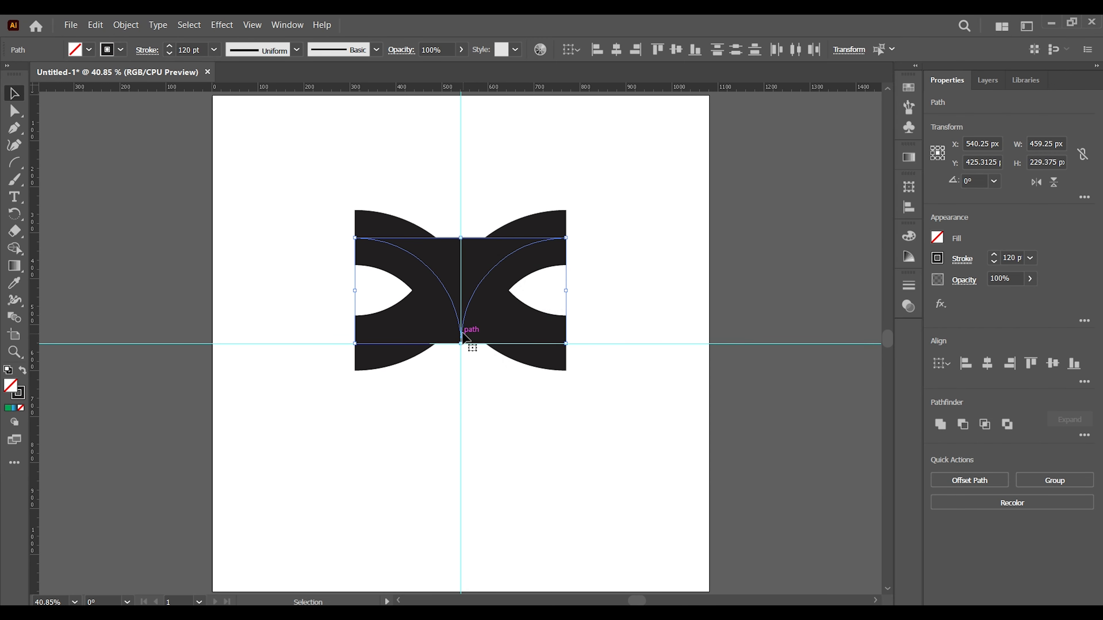
pyautogui.moveTo(462, 332); pyautogui.dragTo(462, 440)
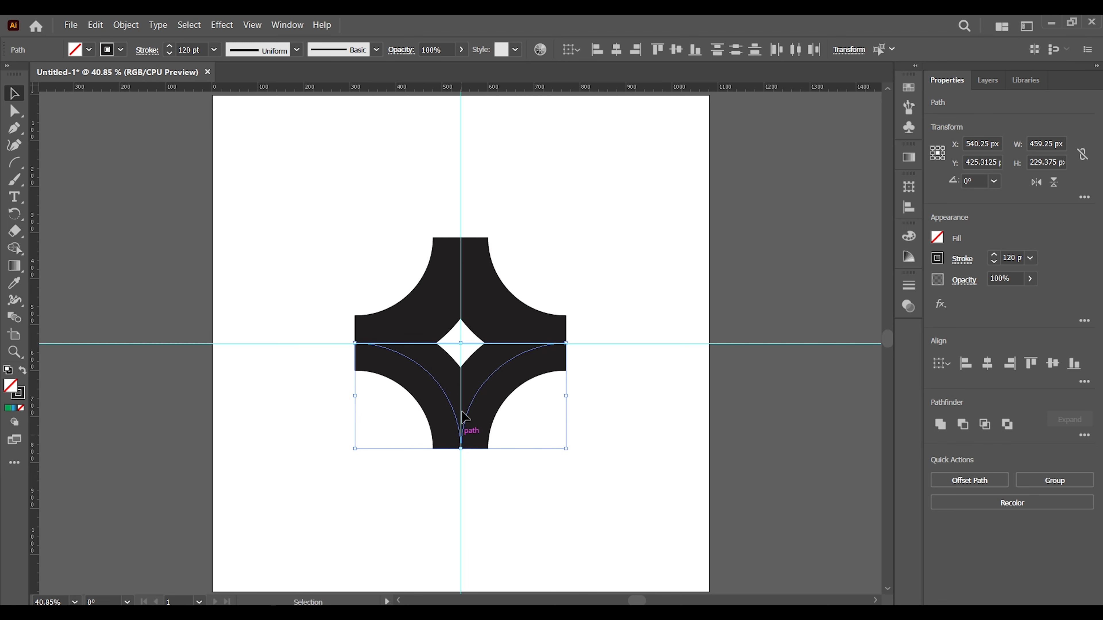
# Step: Select all four arcs and add a copy of them rotated by 315°
pyautogui.moveTo(317, 188); pyautogui.dragTo(587, 414)
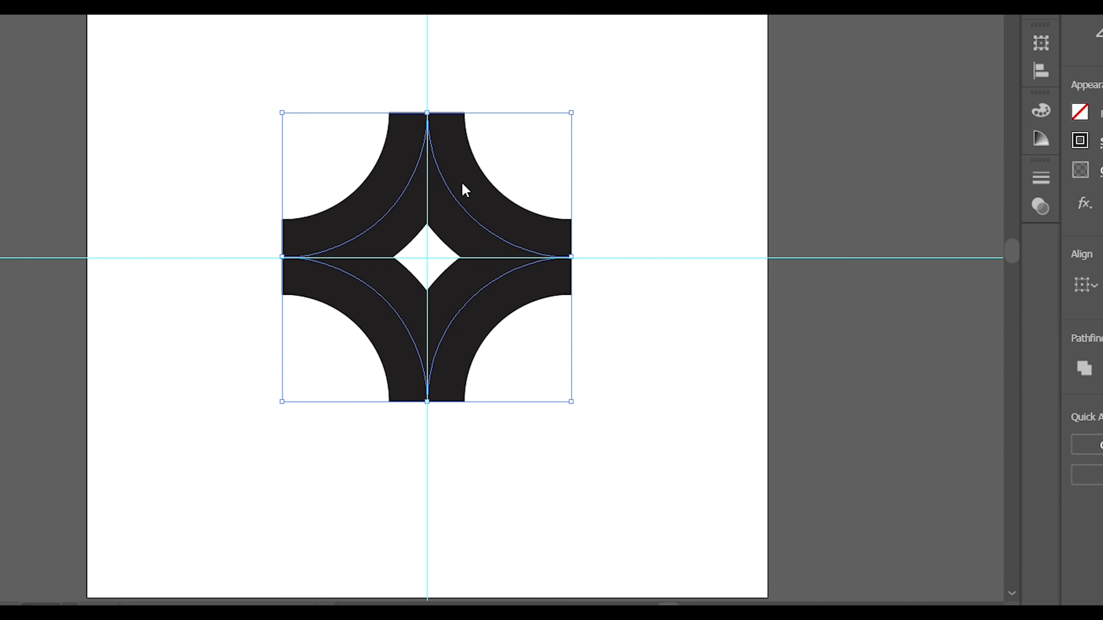
pyautogui.rightClick(486, 289)
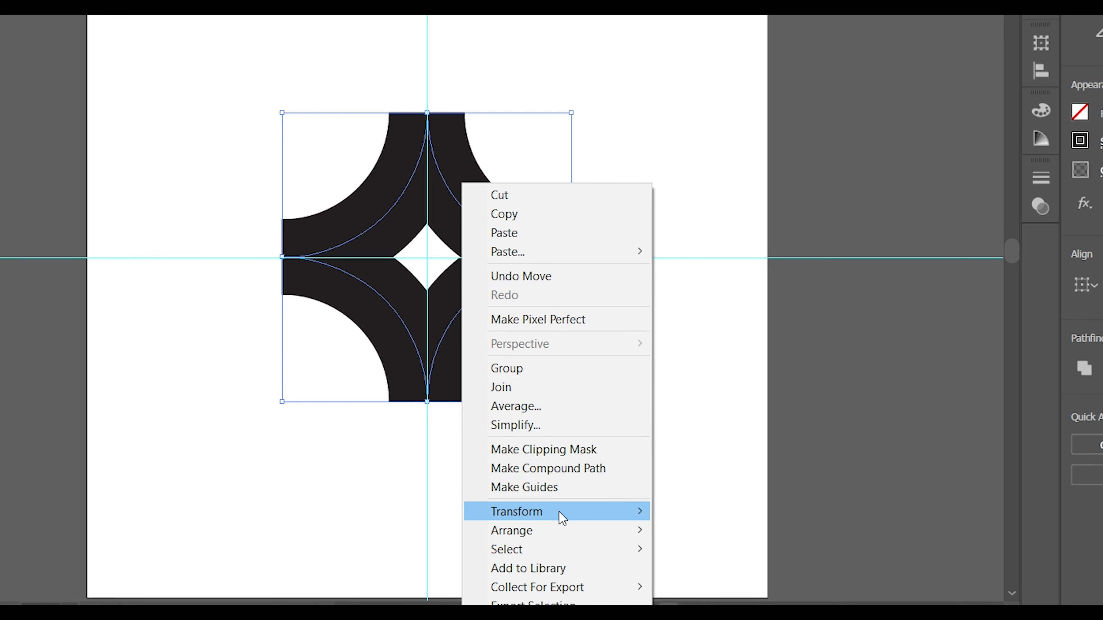
pyautogui.moveTo(559, 513)
pyautogui.click(721, 409)
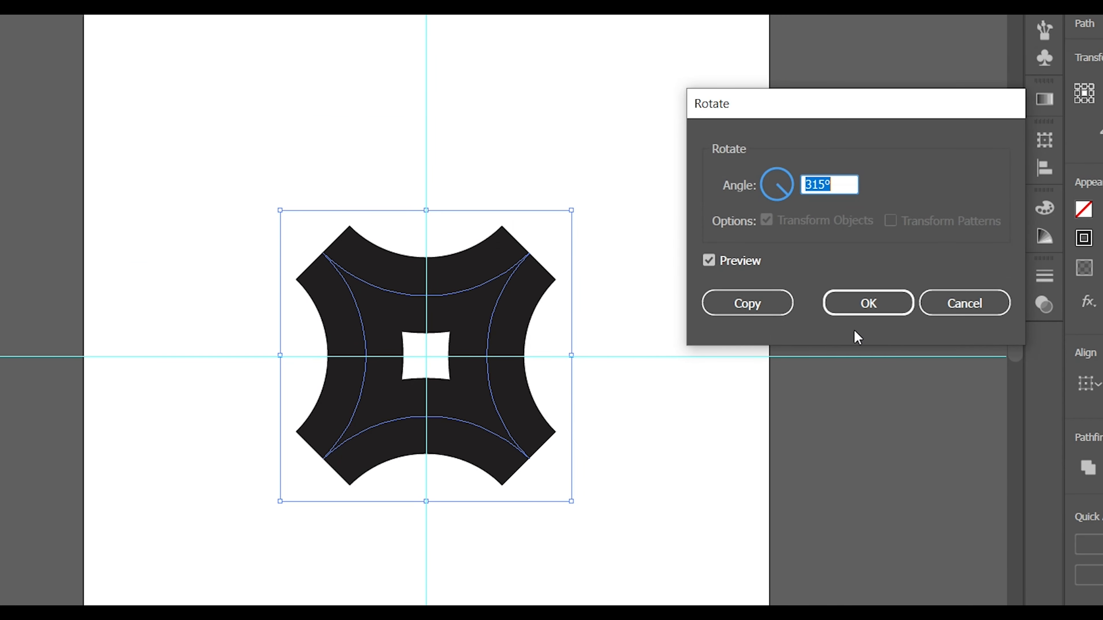
pyautogui.click(763, 306)
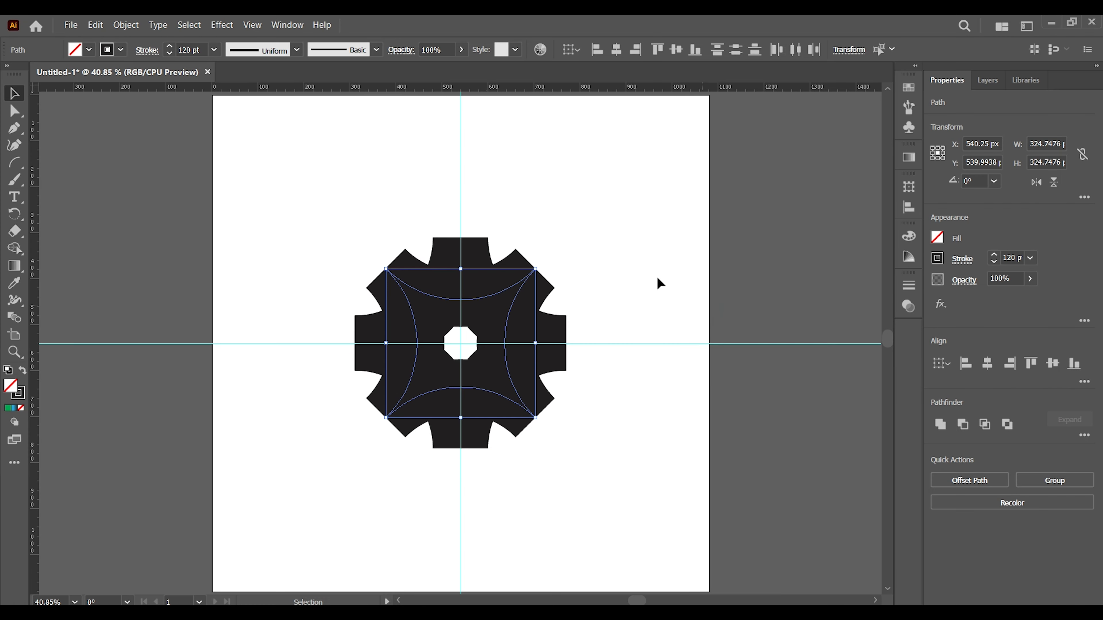
# Step: Select all eight arcs and expand their fill and stroke into outlined shapes
pyautogui.moveTo(322, 204); pyautogui.dragTo(649, 474)
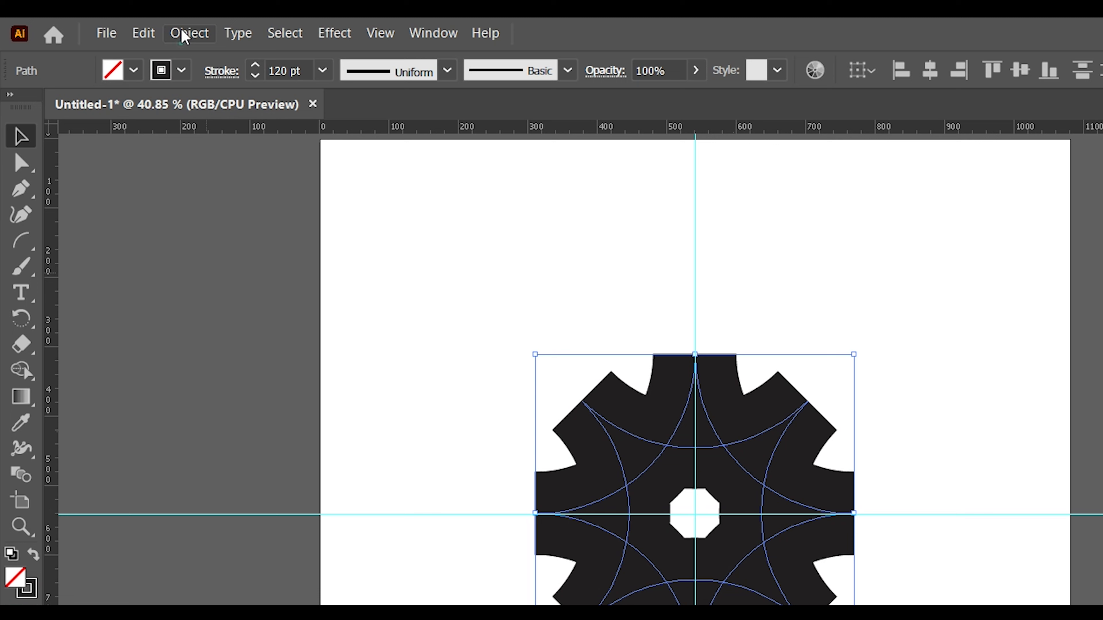
pyautogui.click(126, 25)
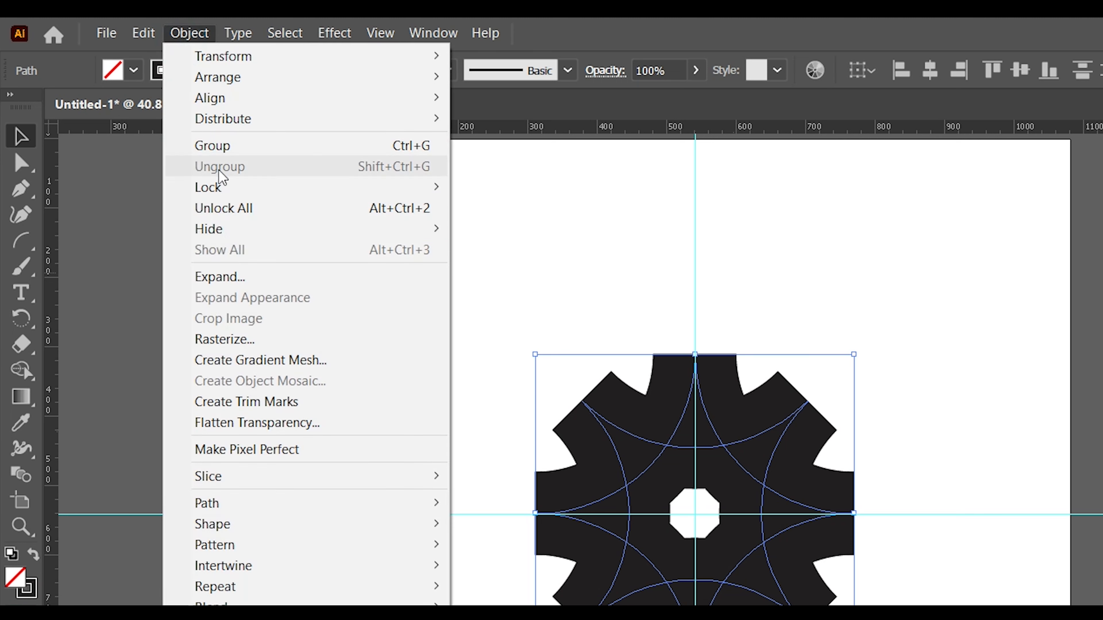
pyautogui.click(155, 185)
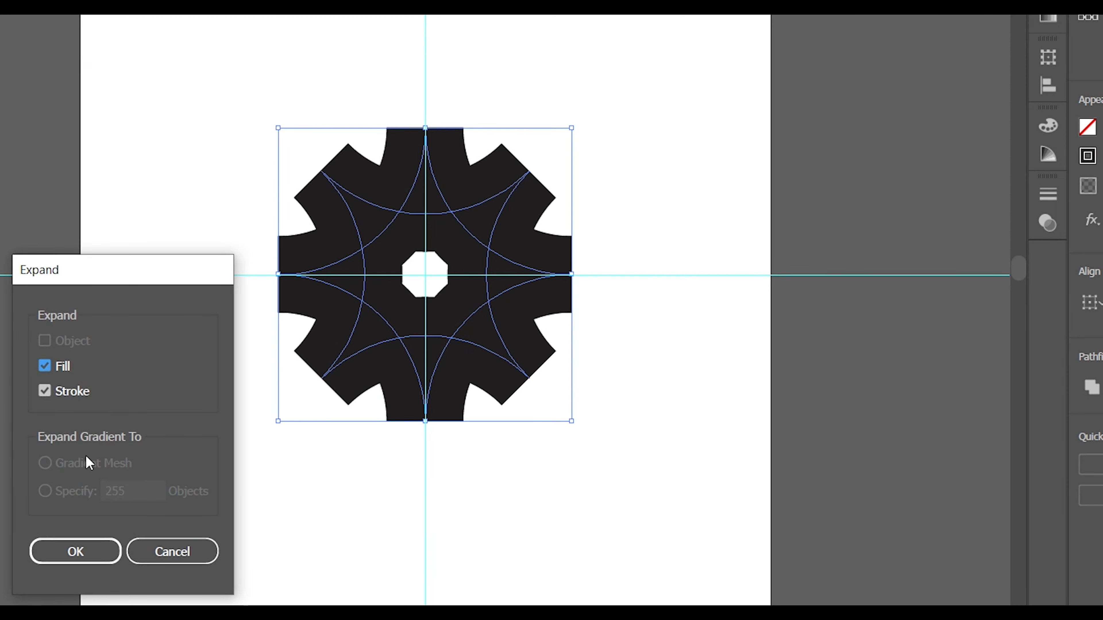
pyautogui.click(61, 559)
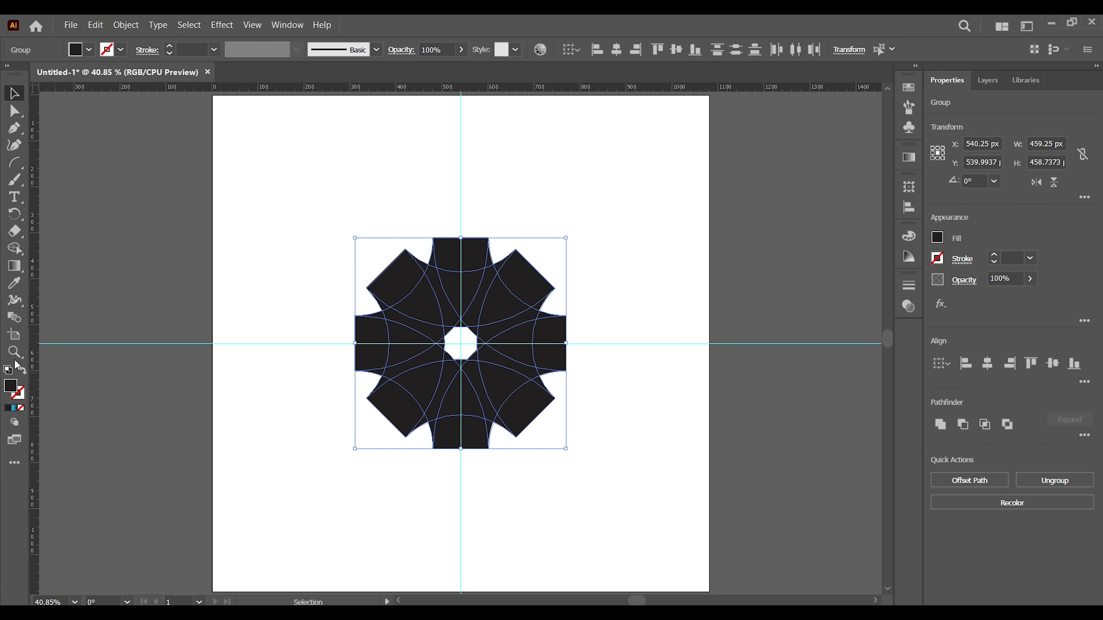
# Step: With Shape Builder and an orange fill, merge the top arm's regions into one petal and fill the small sliver above the right arm
pyautogui.click(14, 352)
pyautogui.click(445, 337)
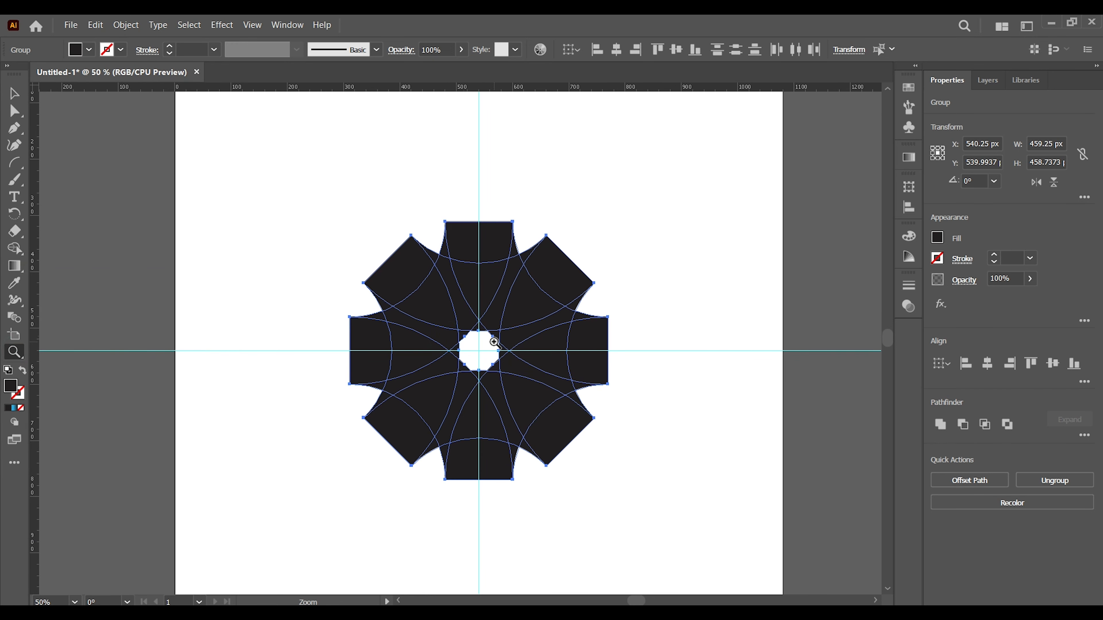
pyautogui.click(486, 346)
pyautogui.click(426, 344)
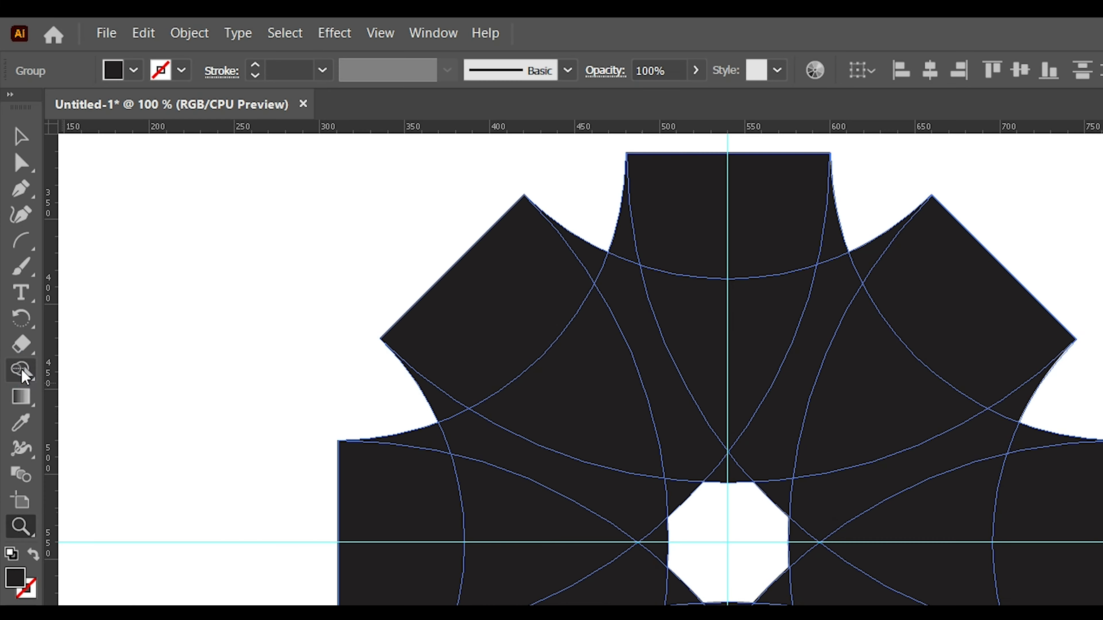
pyautogui.click(15, 248)
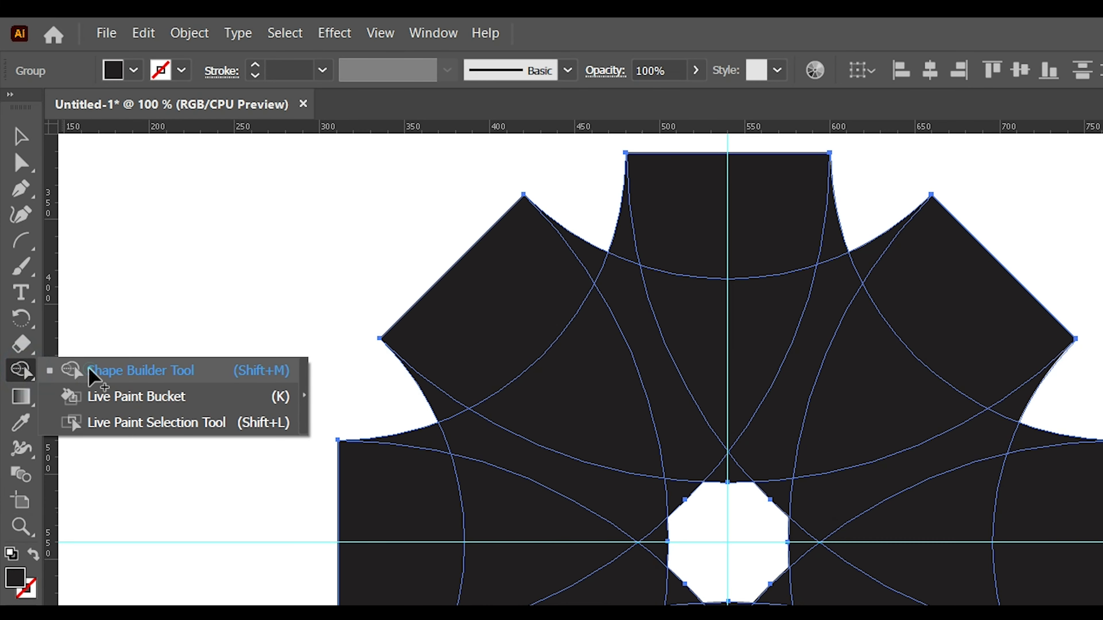
pyautogui.click(47, 248)
pyautogui.click(135, 72)
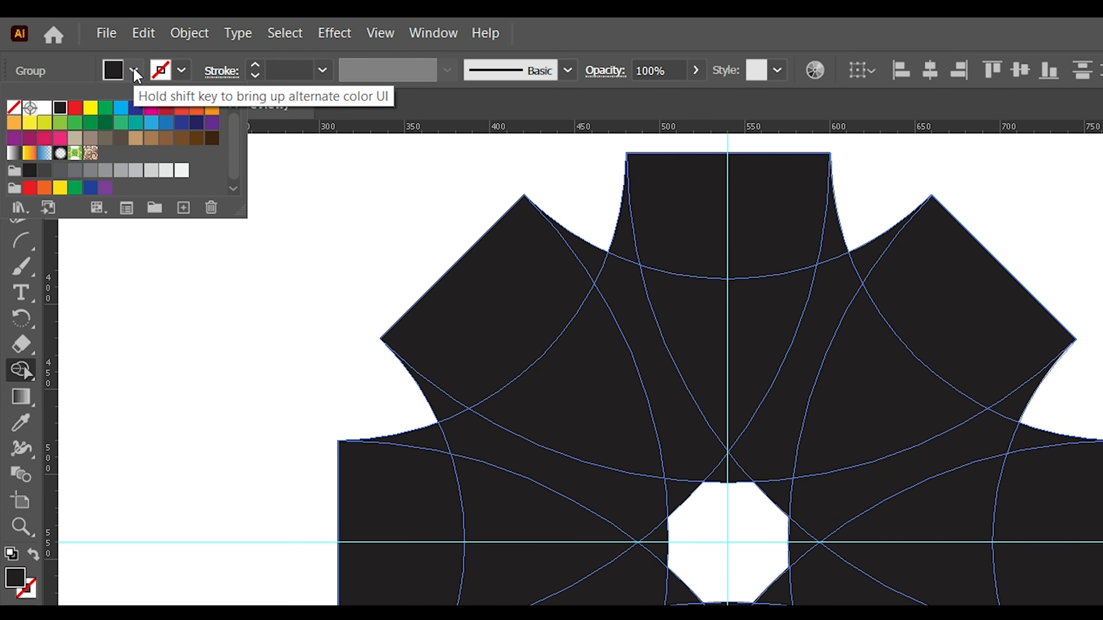
pyautogui.click(197, 114)
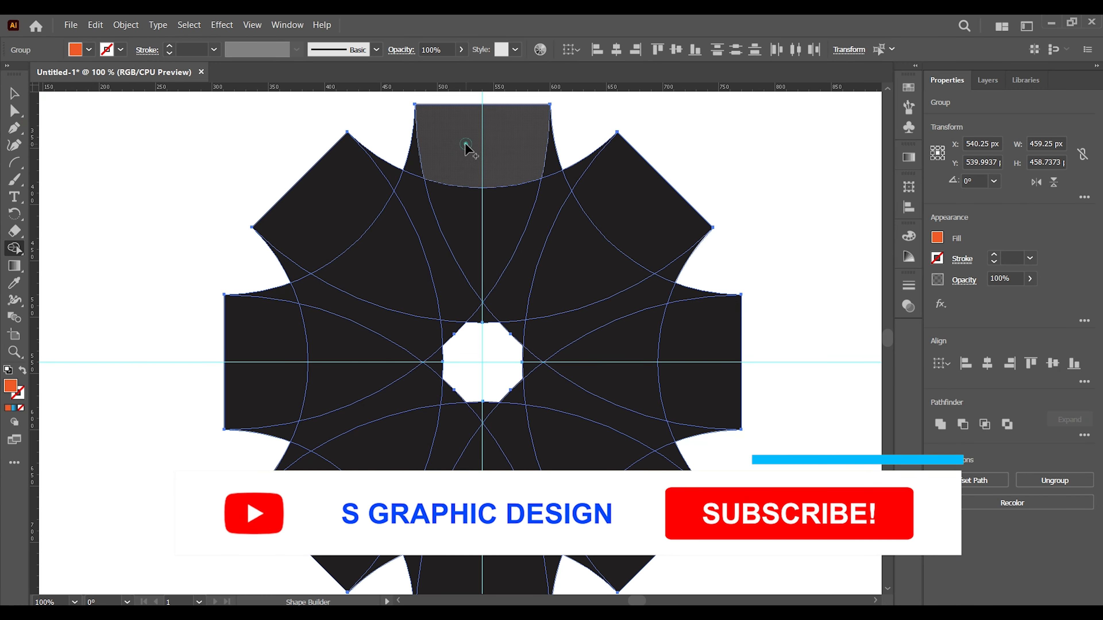
pyautogui.moveTo(480, 145)
pyautogui.mouseDown()
pyautogui.moveTo(485, 236)
pyautogui.moveTo(504, 260)
pyautogui.moveTo(516, 329)
pyautogui.mouseUp()
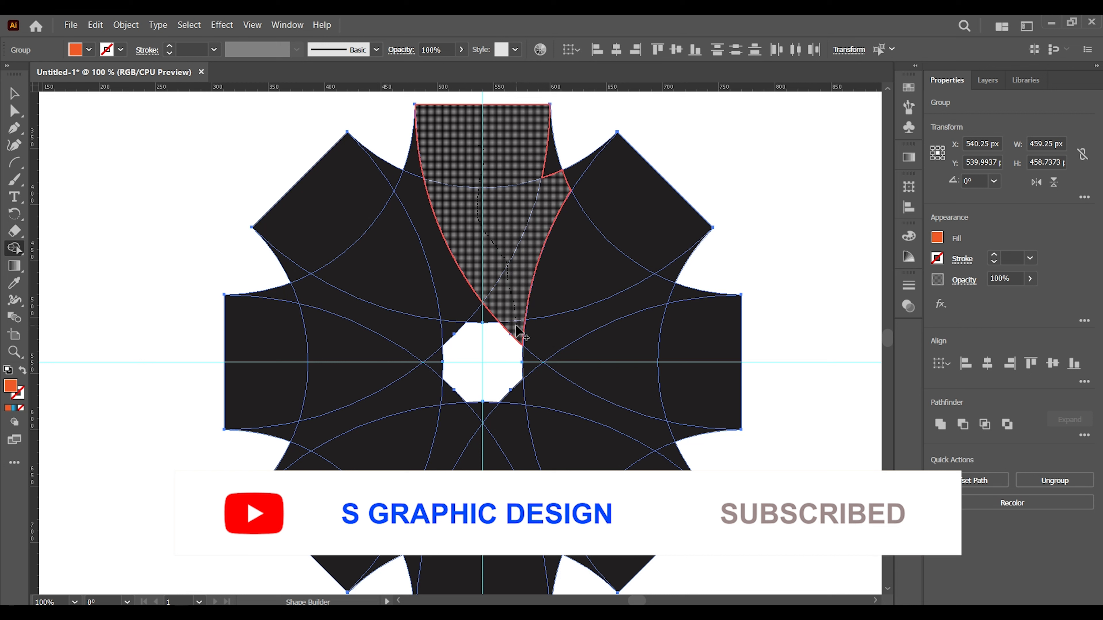
pyautogui.moveTo(514, 291)
pyautogui.mouseDown()
pyautogui.moveTo(522, 224)
pyautogui.moveTo(551, 167)
pyautogui.mouseUp()
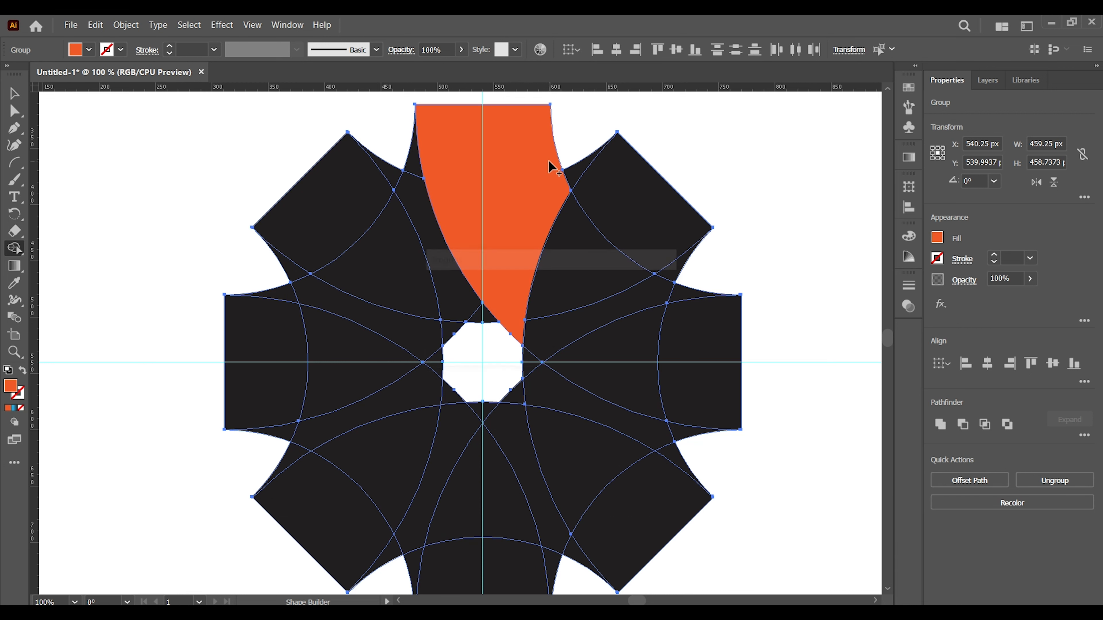
pyautogui.click(681, 296)
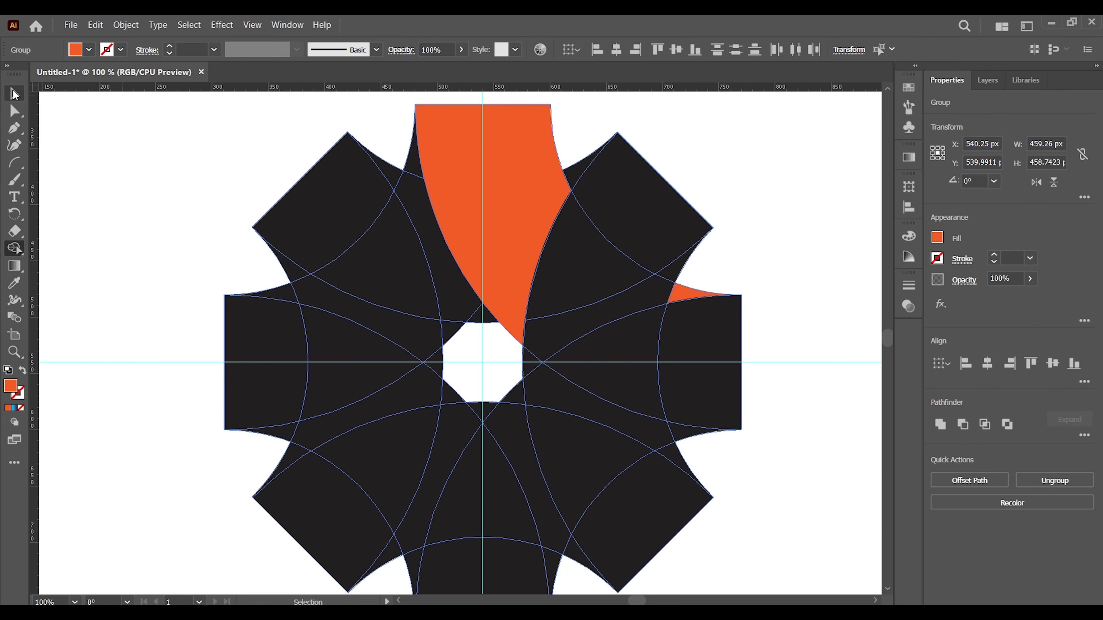
# Step: Ungroup the artwork group that contains the orange petal and sliver
pyautogui.click(14, 93)
pyautogui.hotkey('ctrl', '-')
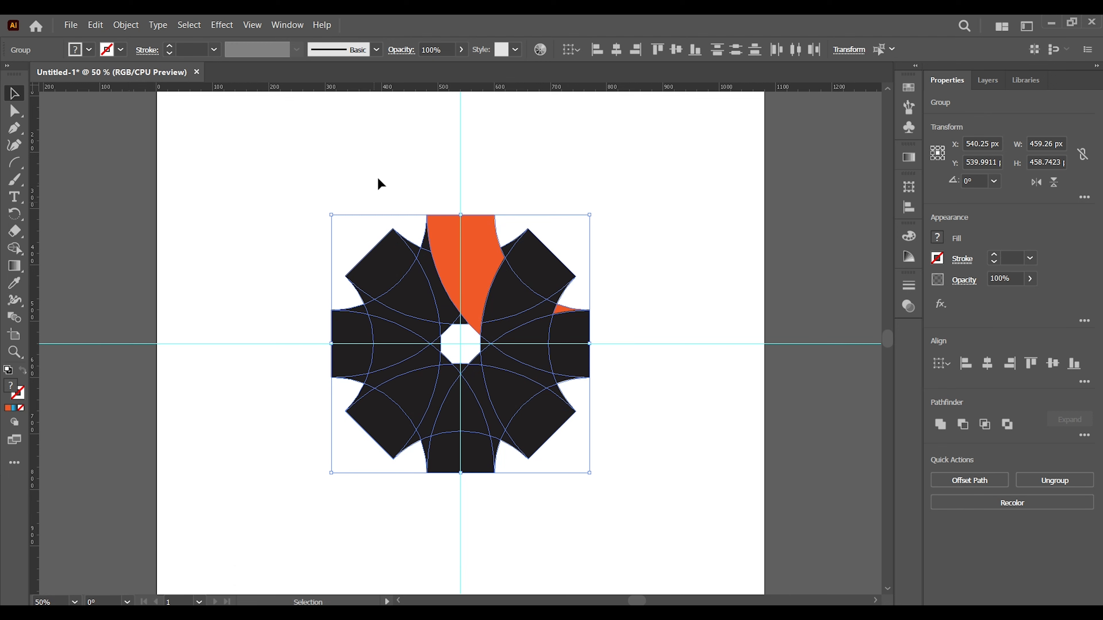
pyautogui.click(380, 171)
pyautogui.click(455, 239)
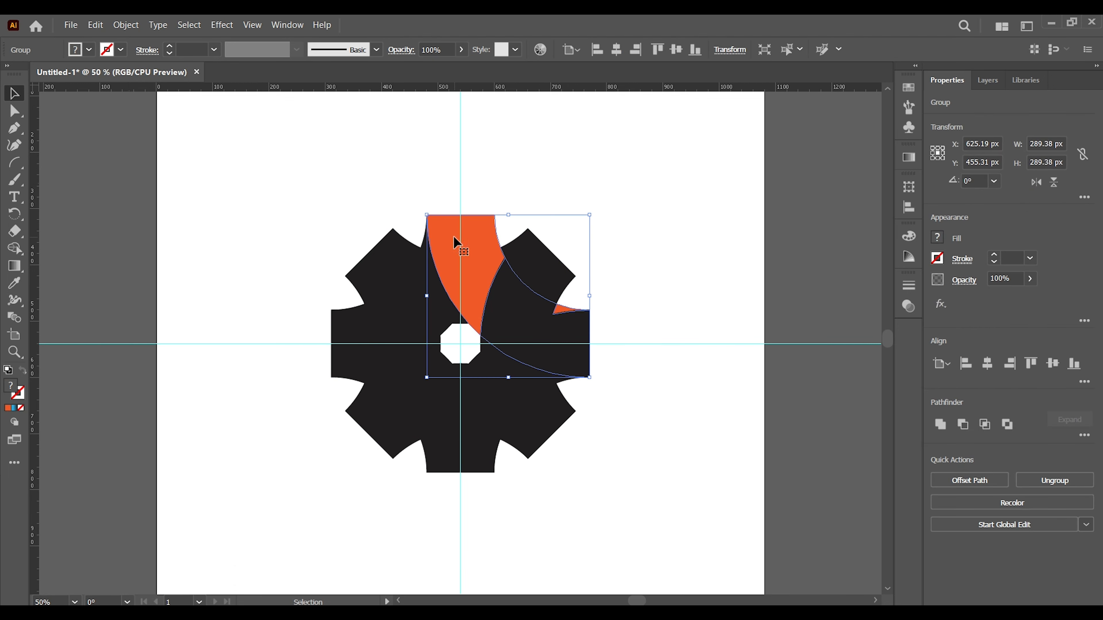
pyautogui.rightClick(451, 242)
pyautogui.click(468, 400)
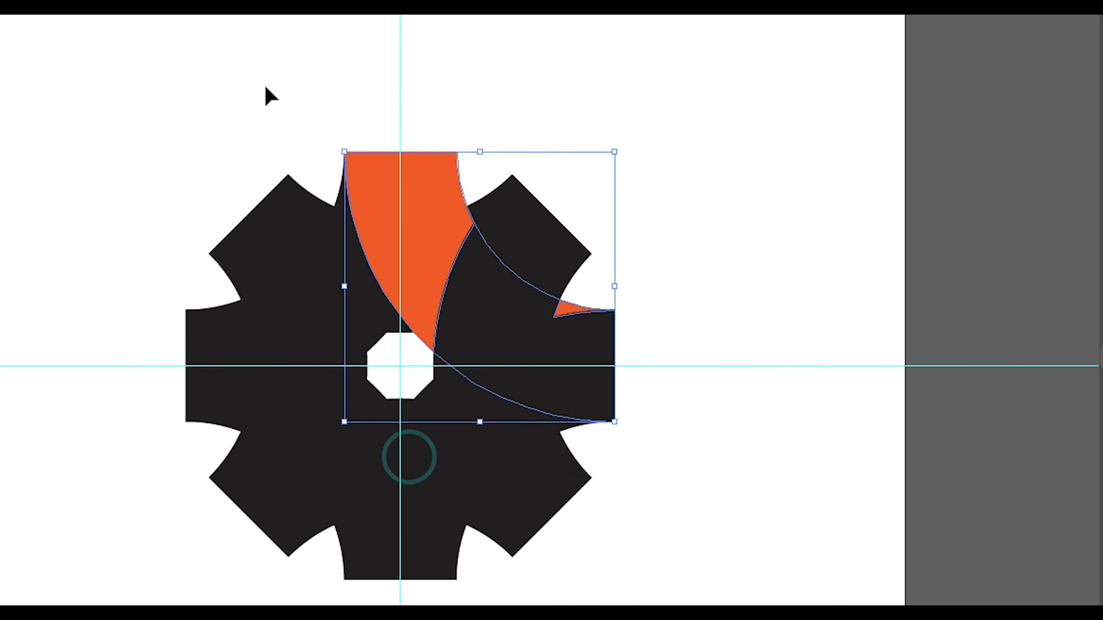
# Step: Select the orange petal and the small orange sliver and group them together
pyautogui.click(377, 175)
pyautogui.click(381, 201)
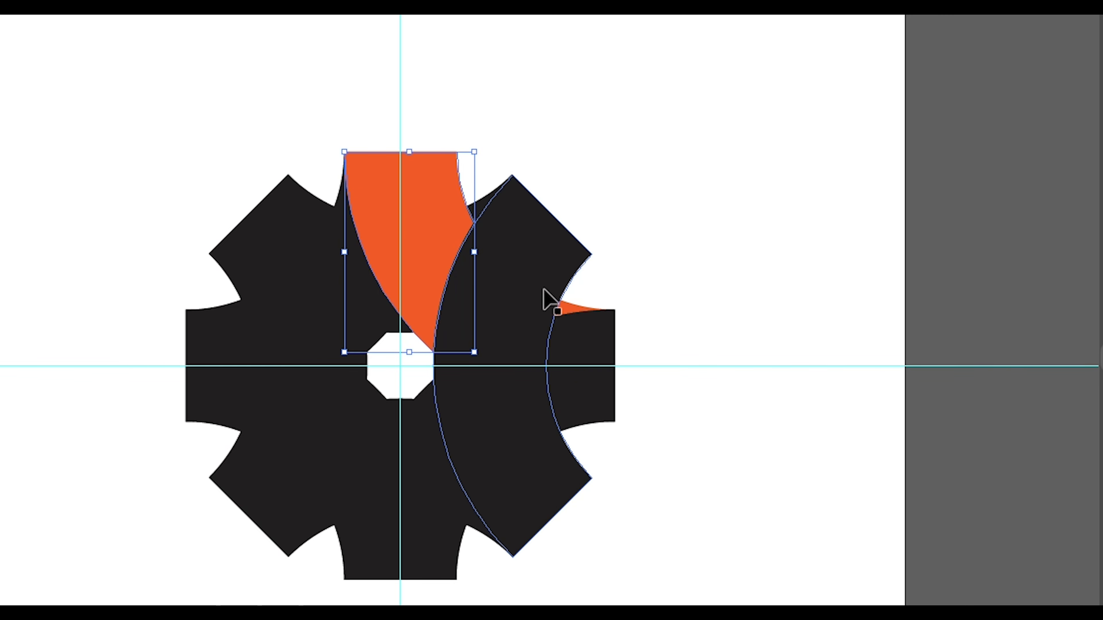
pyautogui.keyDown('shift'); pyautogui.click(572, 310); pyautogui.keyUp('shift')
pyautogui.rightClick(433, 210)
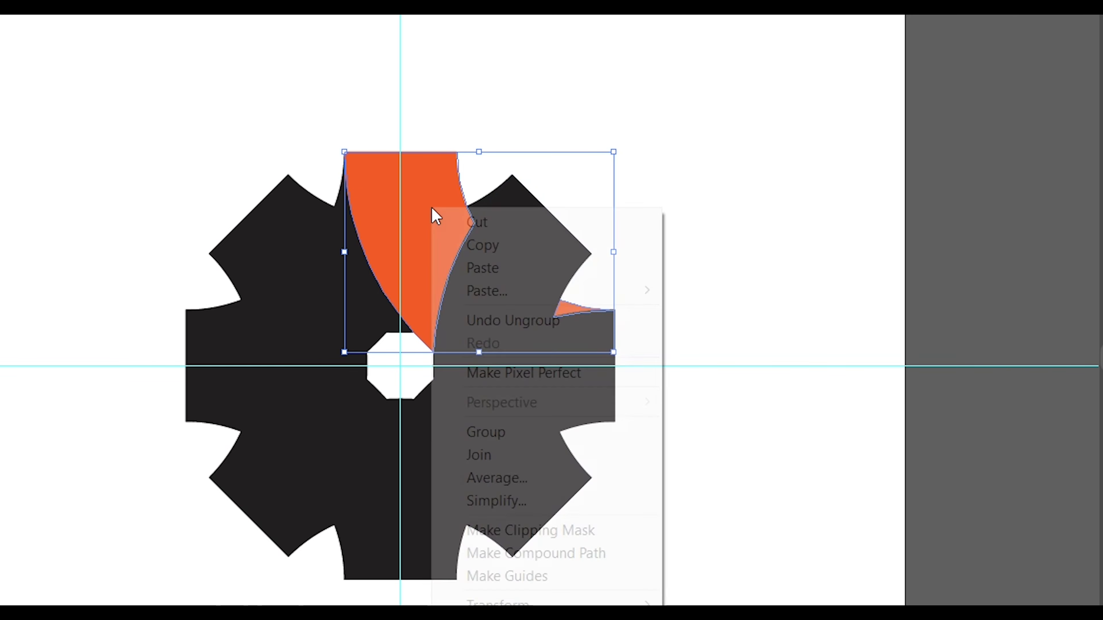
pyautogui.click(484, 432)
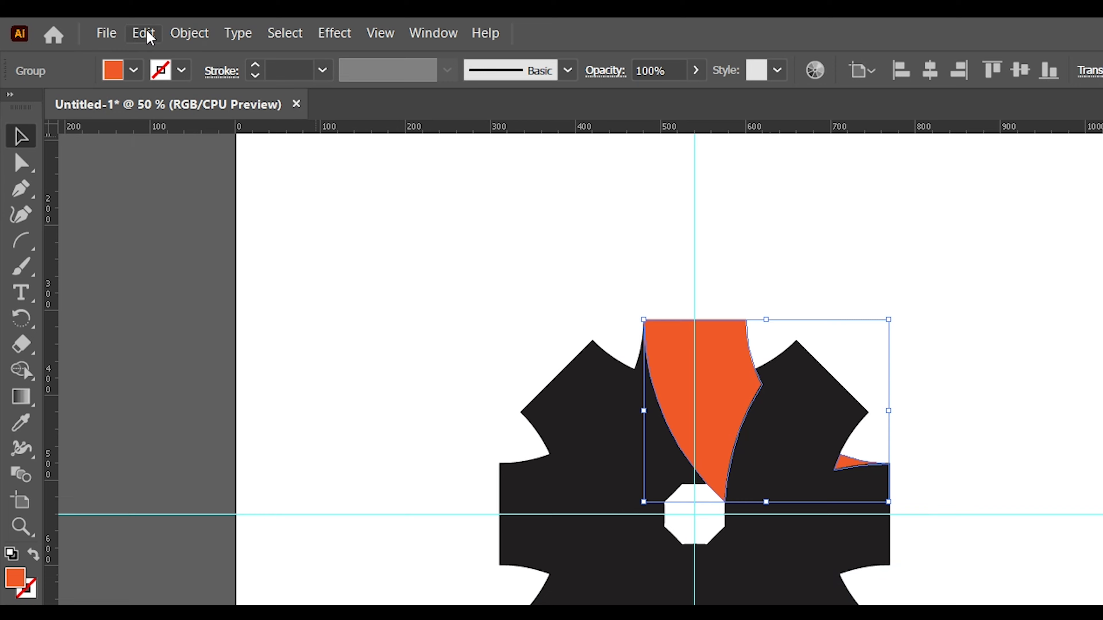
# Step: Cut the orange group and delete all the remaining black shapes
pyautogui.click(143, 33)
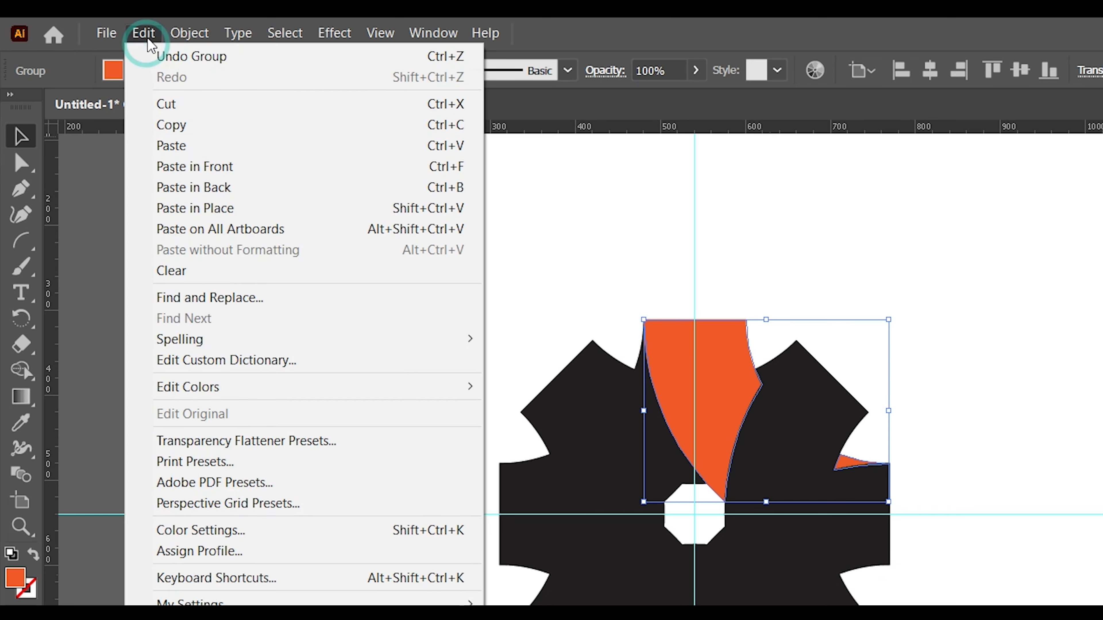
pyautogui.click(174, 105)
pyautogui.moveTo(380, 241); pyautogui.dragTo(714, 551)
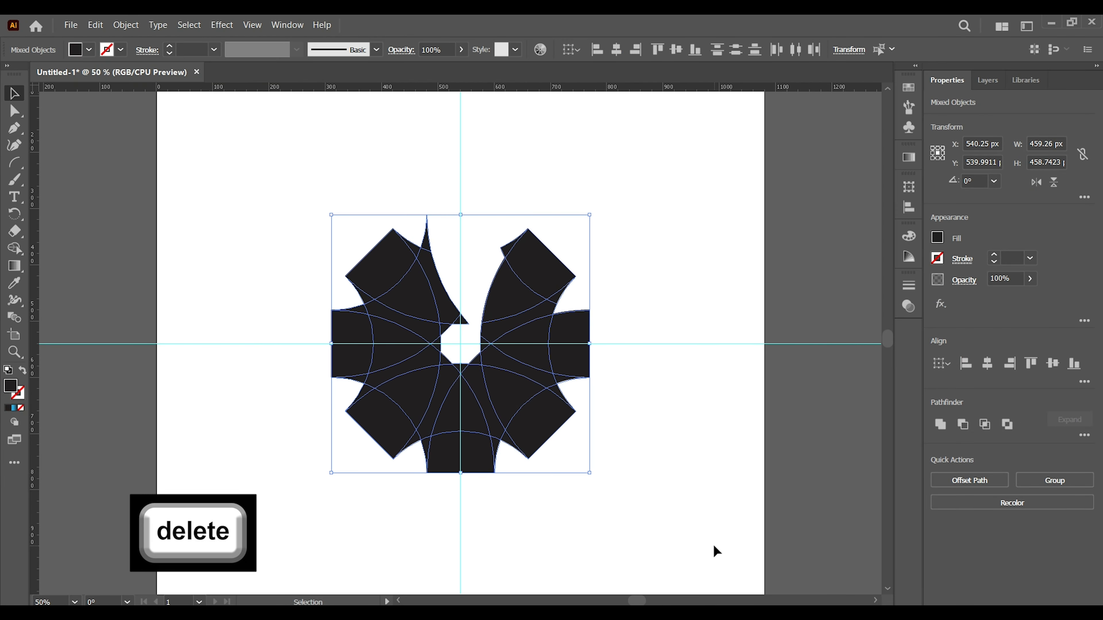
pyautogui.press('Delete')
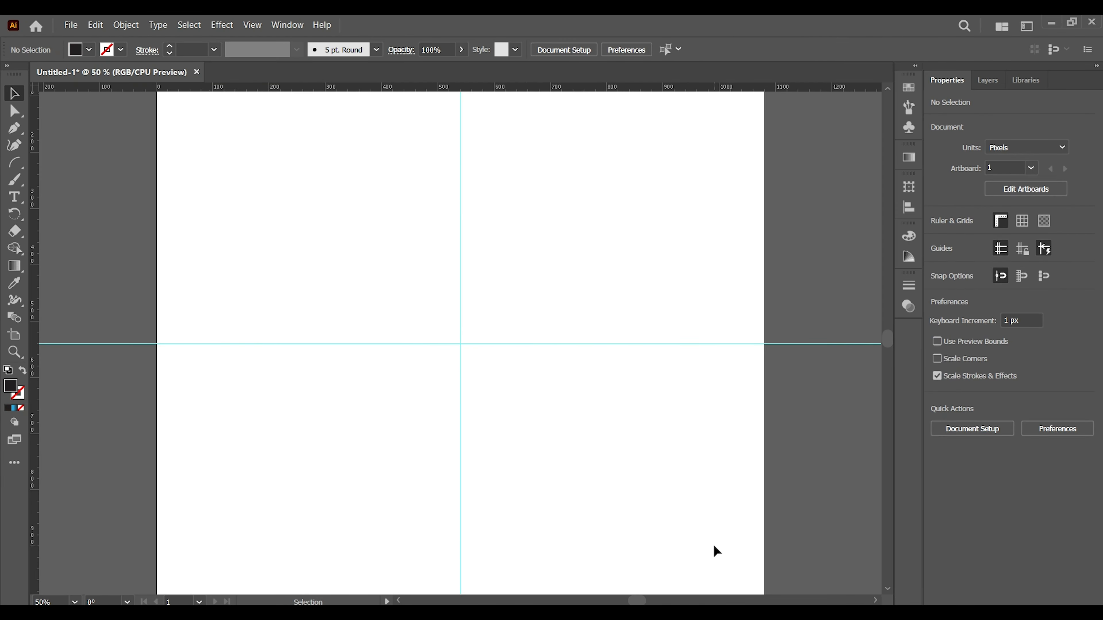
# Step: Paste the orange group in place and ungroup it into separate shapes
pyautogui.click(97, 24)
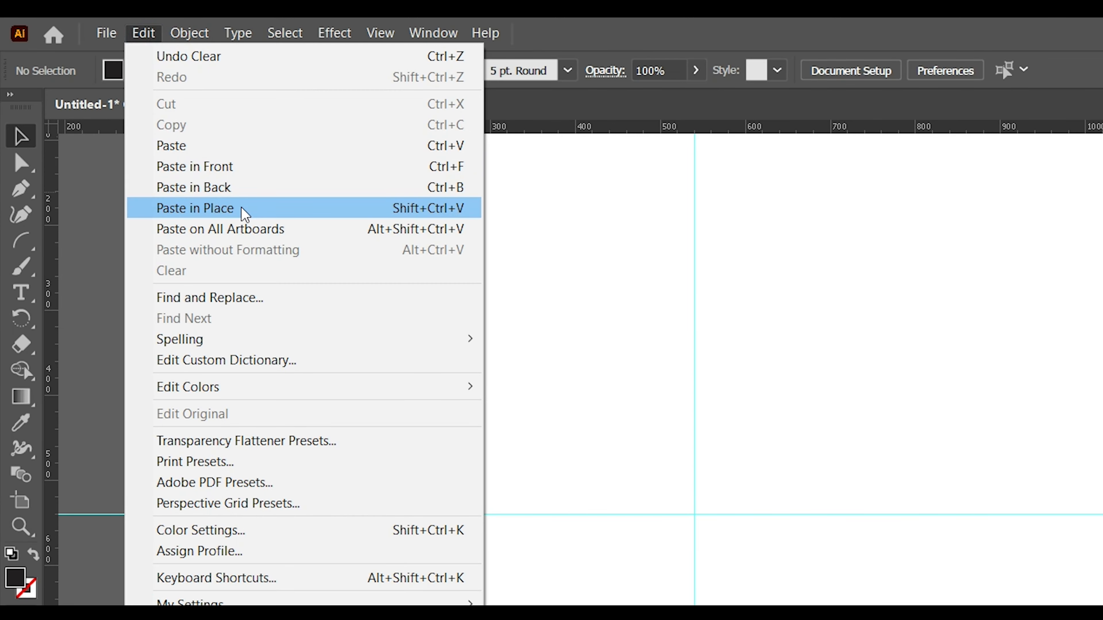
pyautogui.click(244, 209)
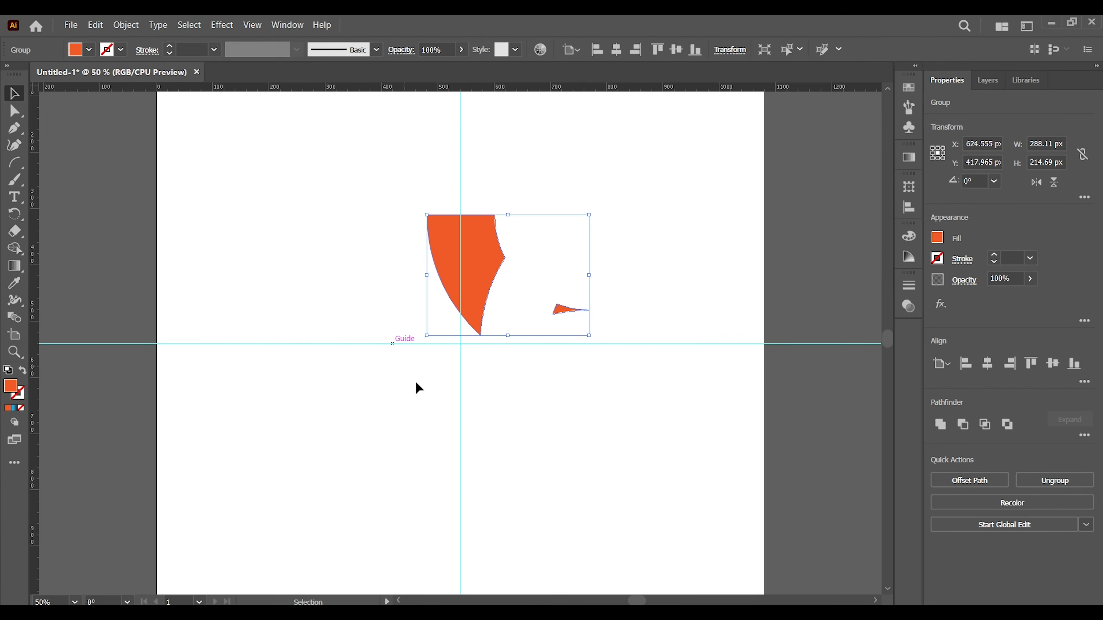
pyautogui.click(508, 402)
pyautogui.press('z')
pyautogui.click(464, 312)
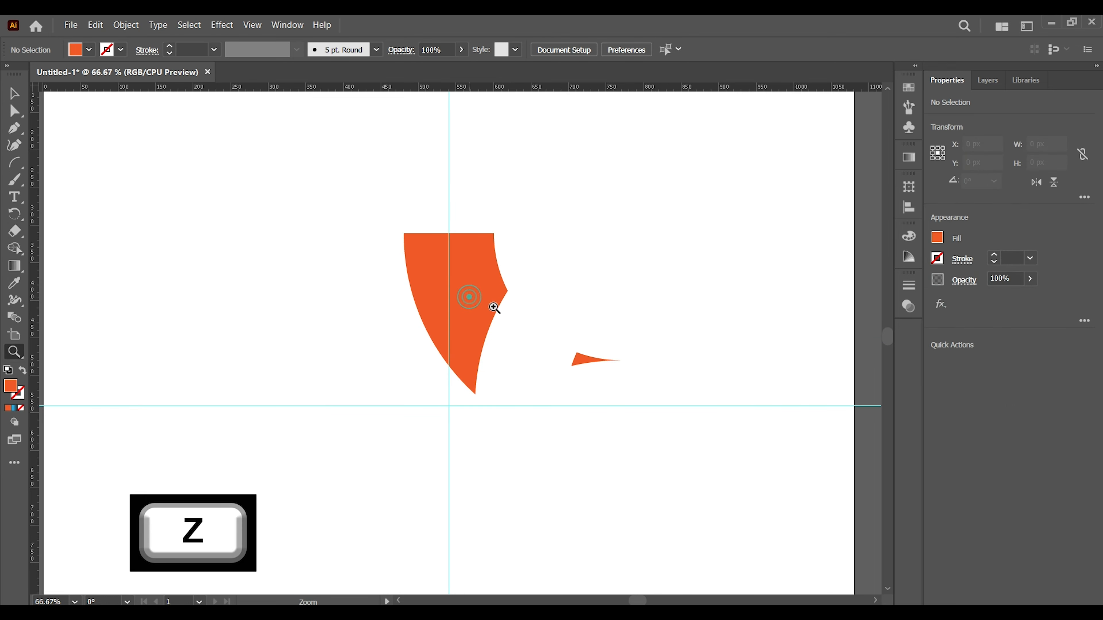
pyautogui.click(480, 308)
pyautogui.press('v')
pyautogui.rightClick(425, 270)
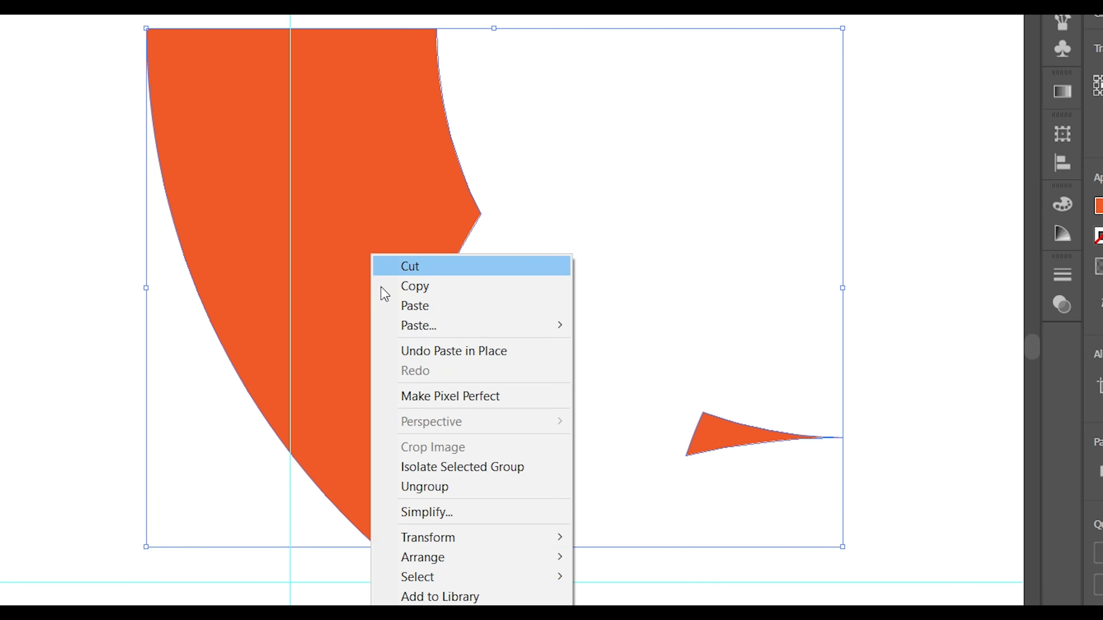
pyautogui.click(430, 487)
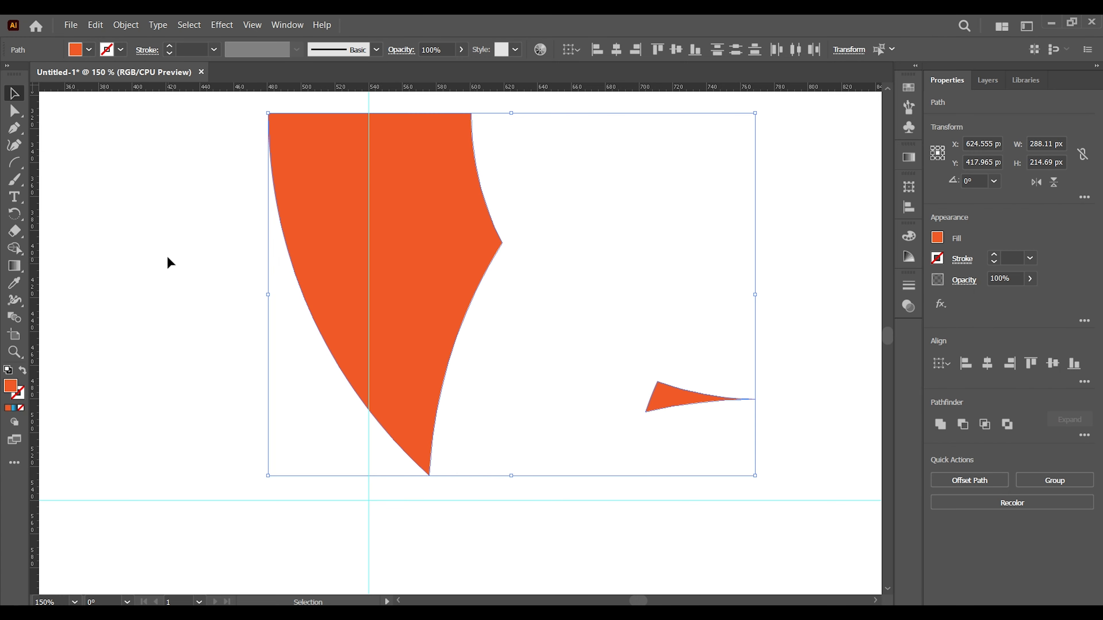
pyautogui.click(168, 256)
# Step: Draw a closed black Pen shape from the petal's lower tip, curving up to its right corner and back along the outside
pyautogui.click(20, 126)
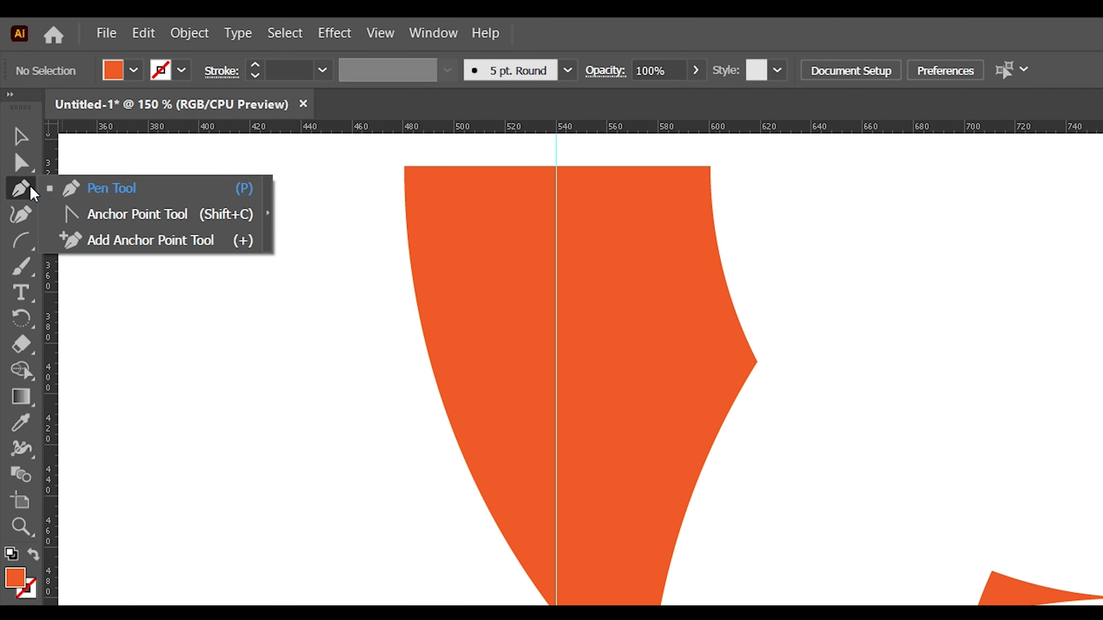
pyautogui.click(52, 128)
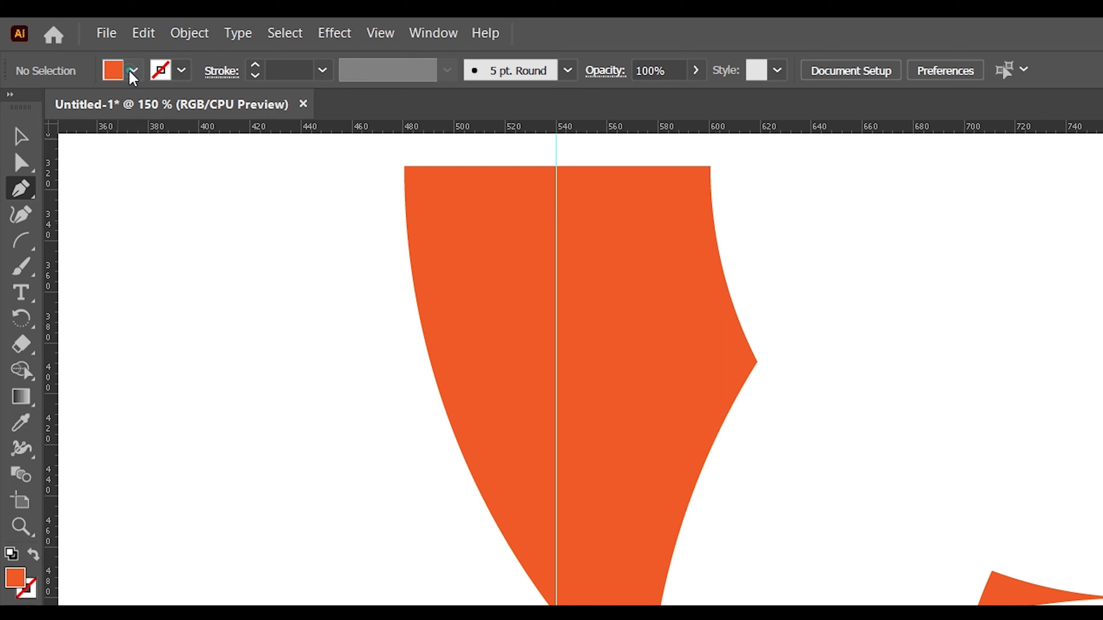
pyautogui.click(133, 70)
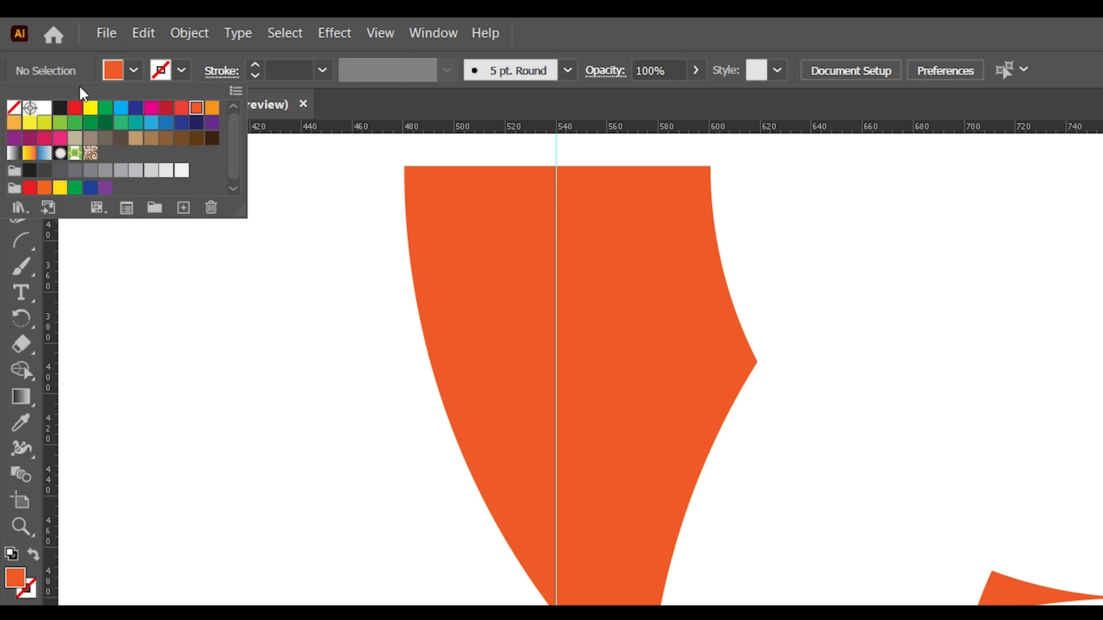
pyautogui.click(64, 114)
pyautogui.press('Escape')
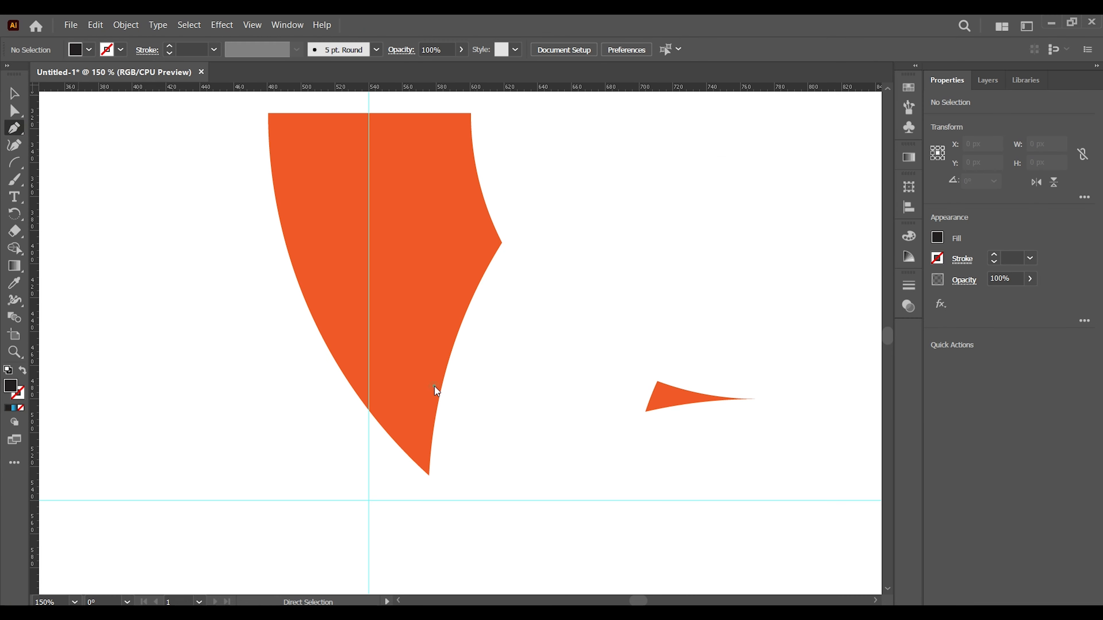
pyautogui.click(429, 474)
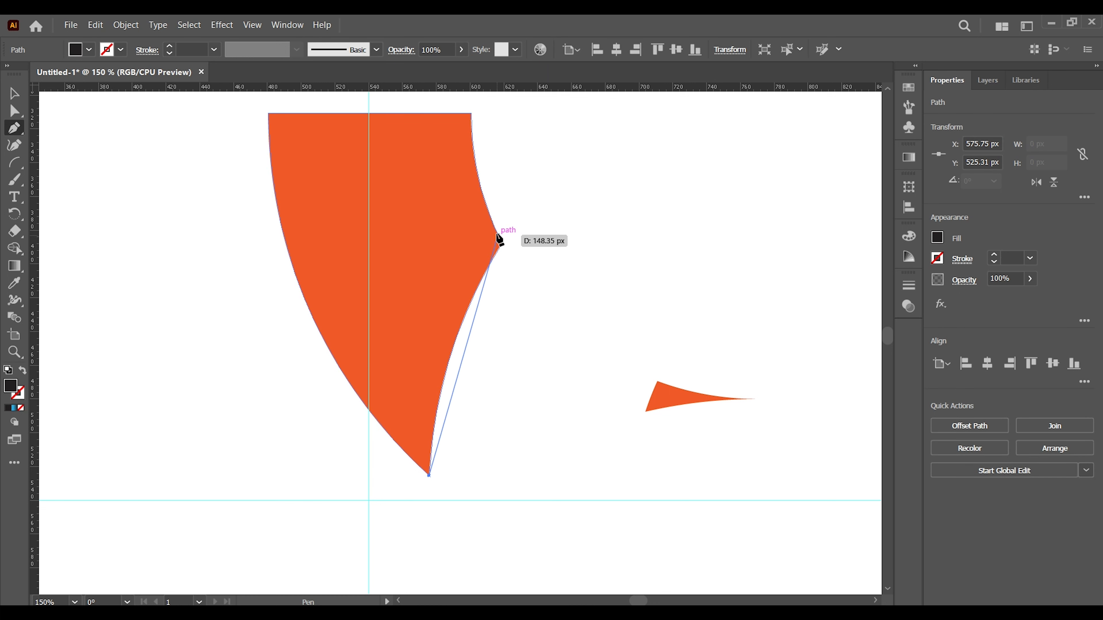
pyautogui.moveTo(495, 229); pyautogui.dragTo(564, 205)
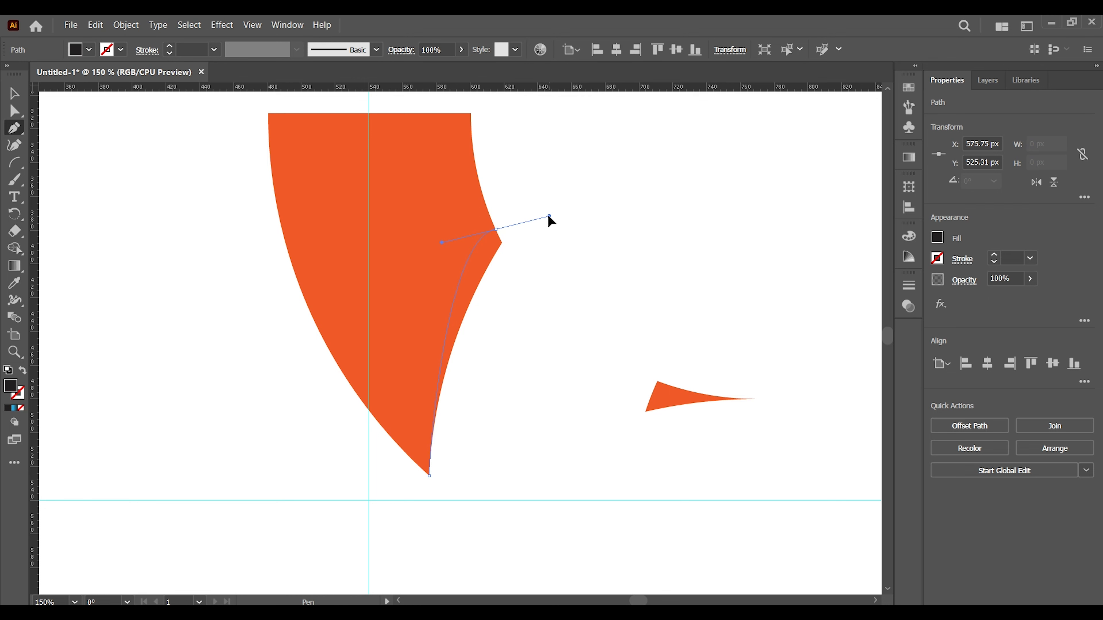
pyautogui.moveTo(549, 216); pyautogui.dragTo(549, 217)
pyautogui.moveTo(538, 269); pyautogui.dragTo(430, 476)
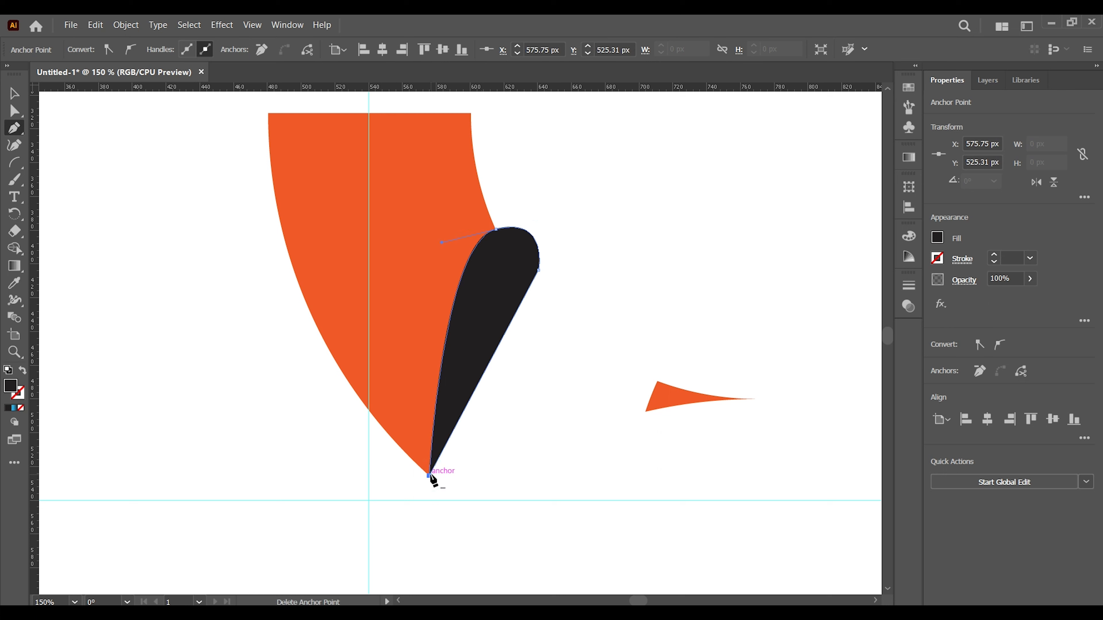
# Step: Select the petal and the black shape and remove the black part outside the petal with Shape Builder
pyautogui.click(22, 98)
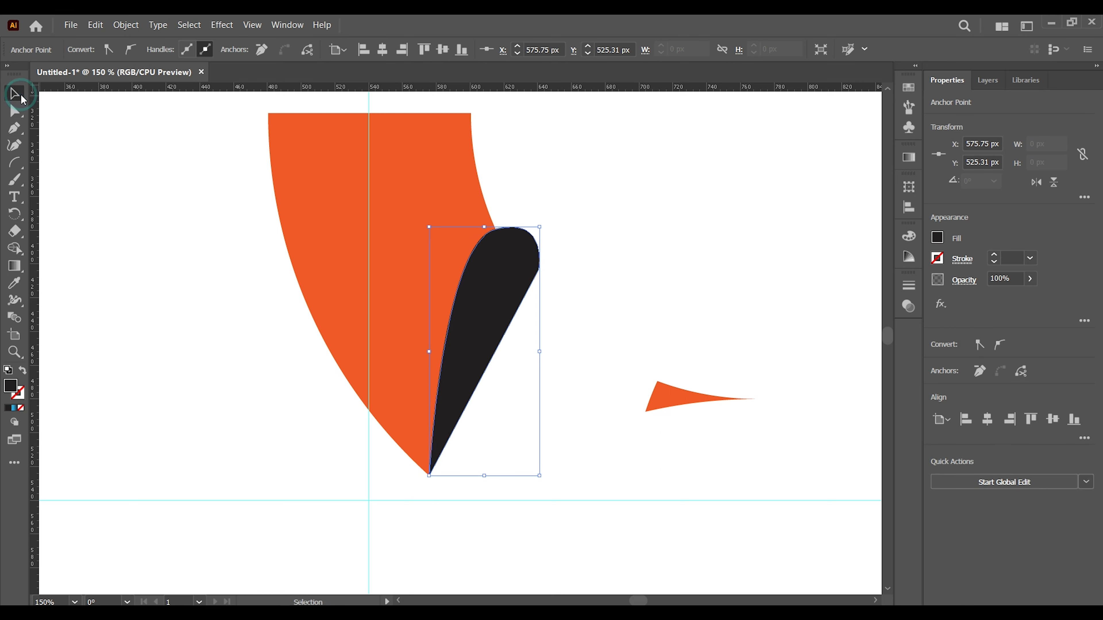
pyautogui.click(254, 219)
pyautogui.moveTo(236, 197); pyautogui.dragTo(578, 420)
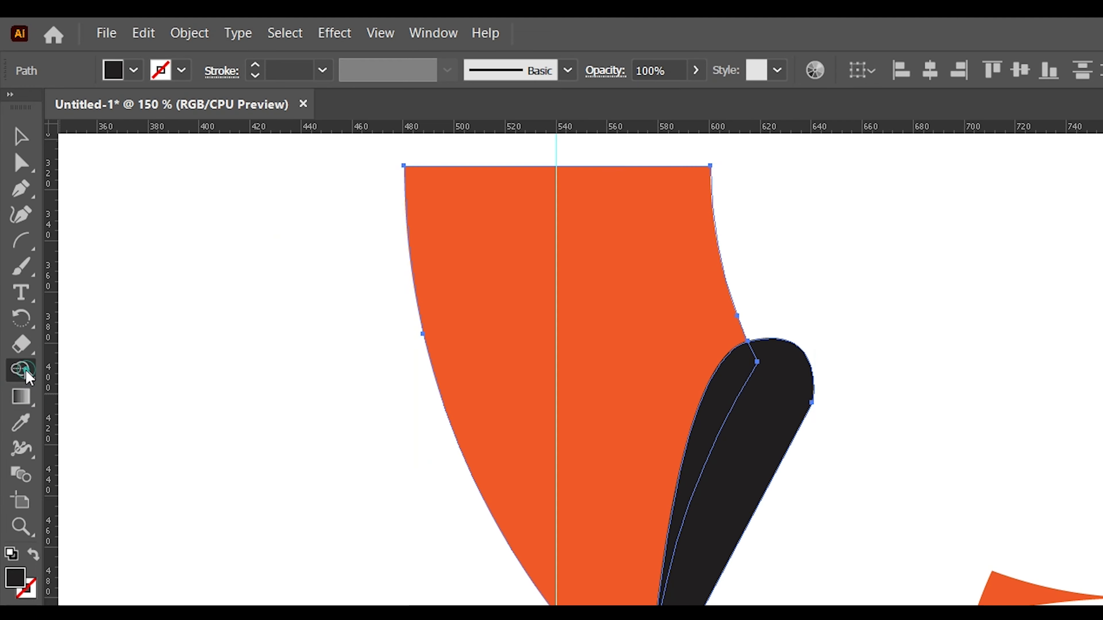
pyautogui.click(14, 248)
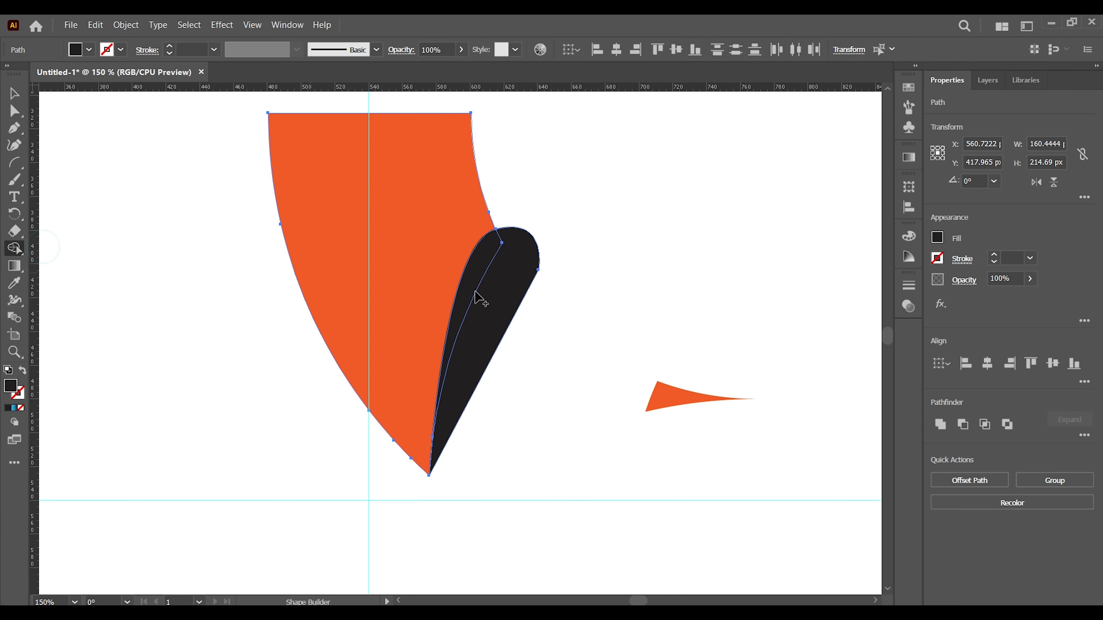
pyautogui.keyDown('alt'); pyautogui.click(513, 285); pyautogui.keyUp('alt')
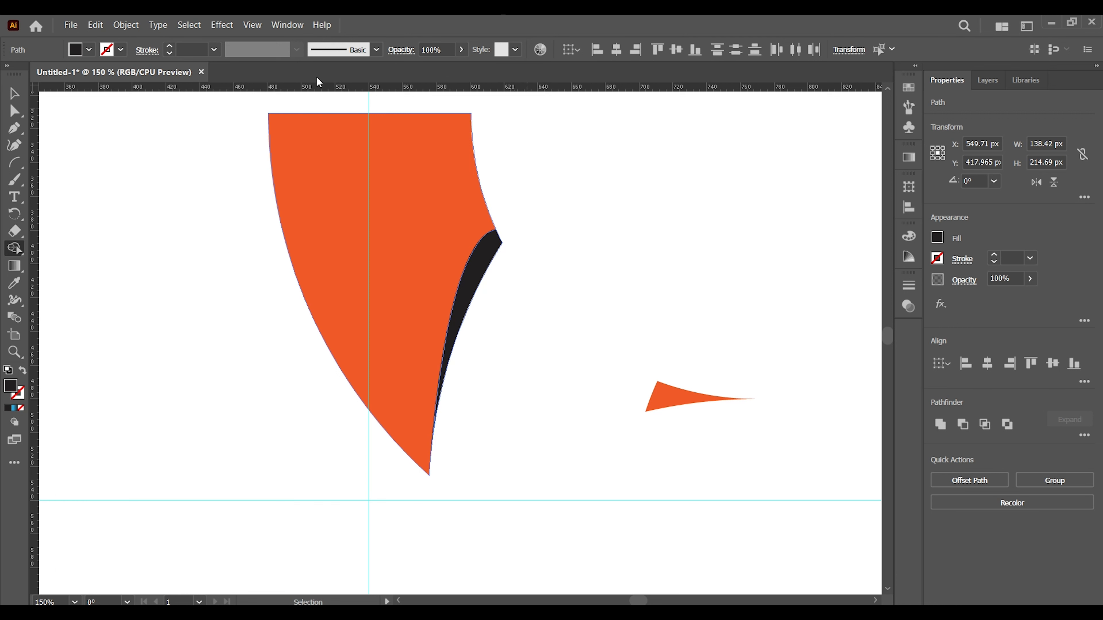
# Step: Fill the large orange petal with the blue-to-black linear gradient, running it diagonally from its upper-left corner past its lower-right edge
pyautogui.click(15, 93)
pyautogui.click(131, 213)
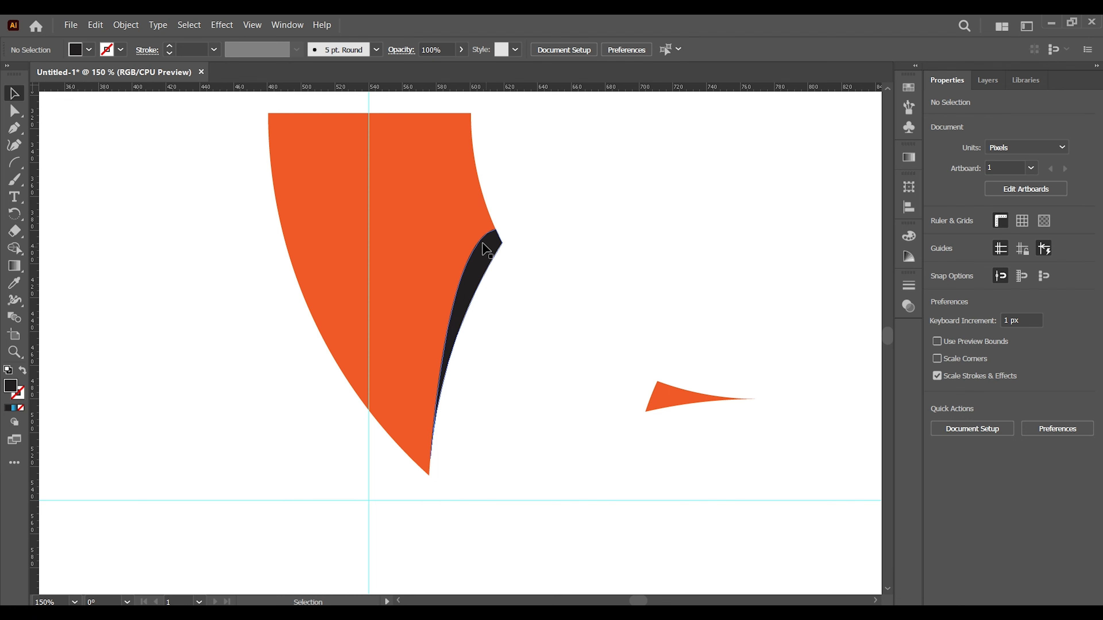
pyautogui.click(428, 189)
pyautogui.moveTo(15, 266); pyautogui.dragTo(73, 266)
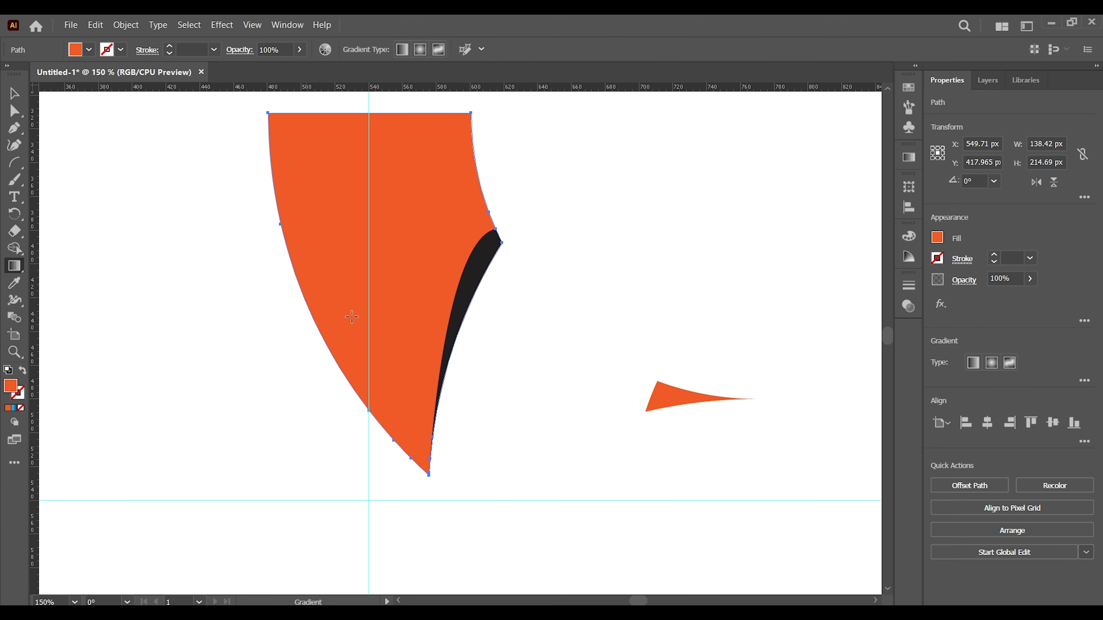
pyautogui.click(973, 363)
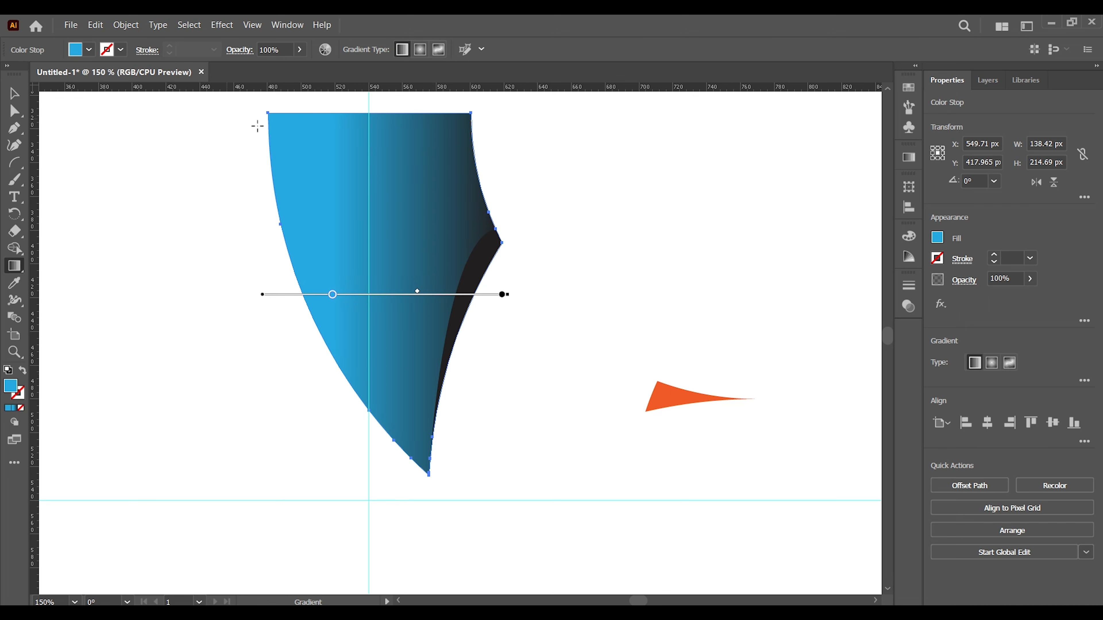
pyautogui.moveTo(266, 112); pyautogui.dragTo(515, 396)
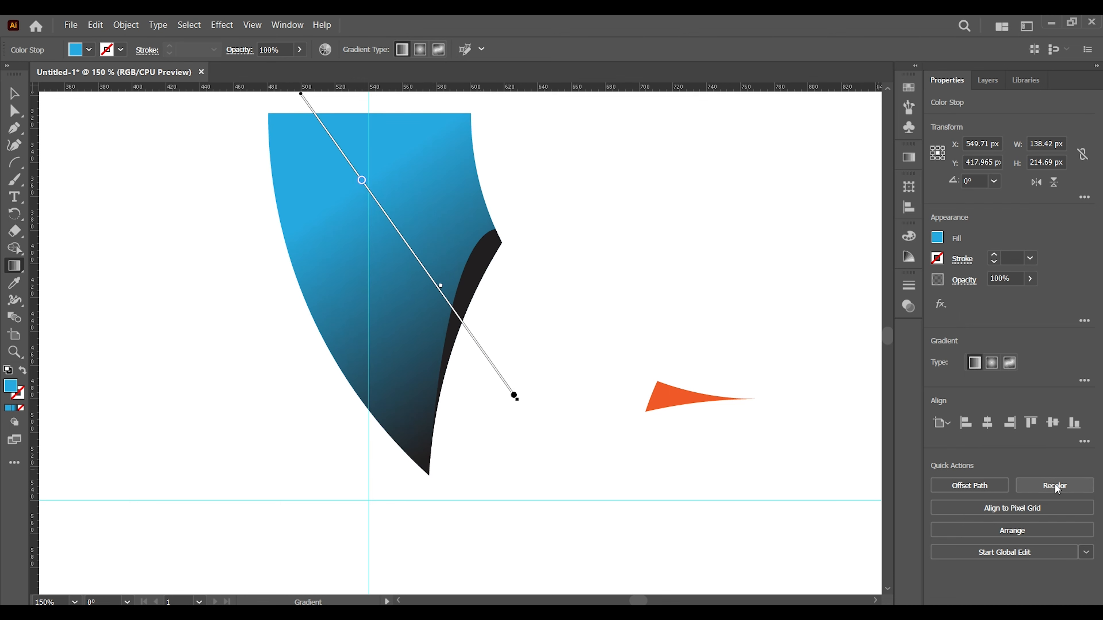
# Step: Add a black stop at the start of the petal's gradient, move the blue stop to about 63%, and remove the extra stop
pyautogui.click(1084, 381)
pyautogui.click(1063, 495)
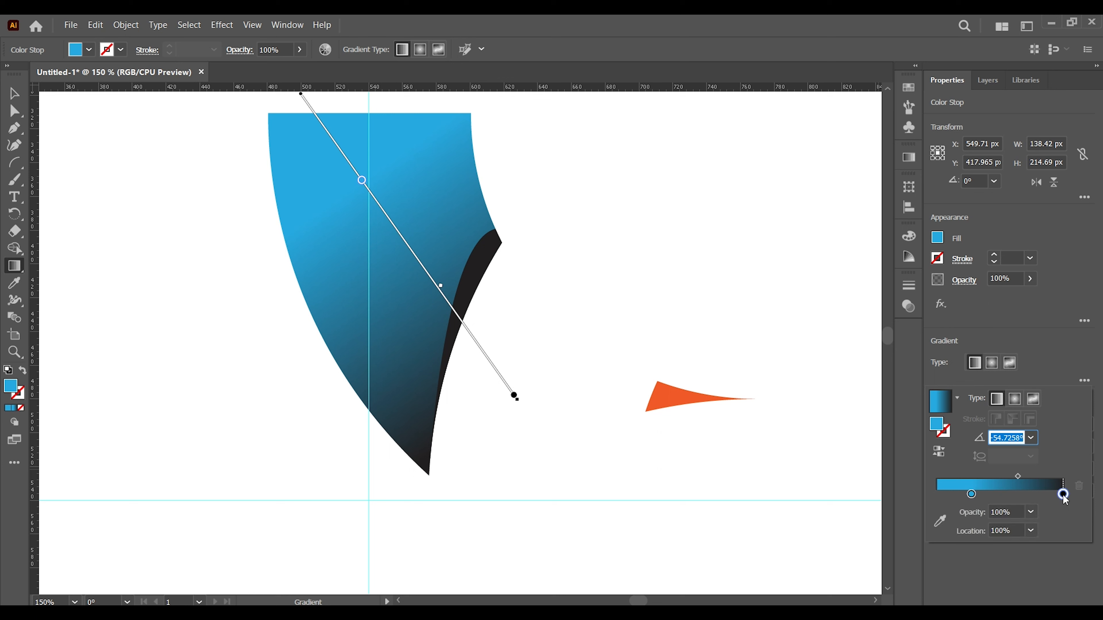
pyautogui.moveTo(1060, 497); pyautogui.dragTo(1059, 497)
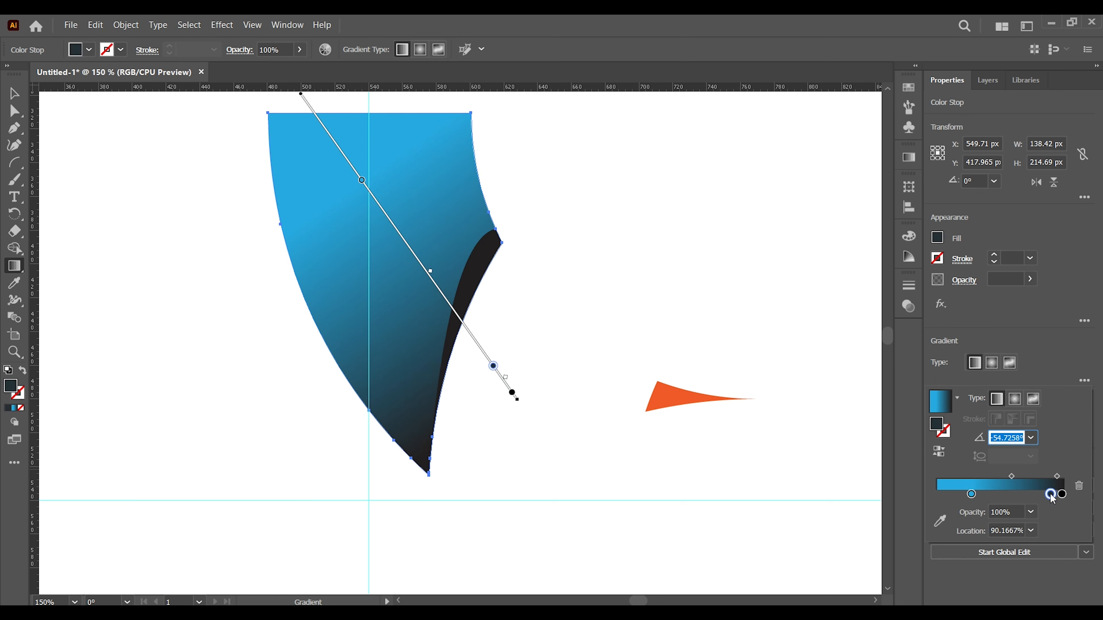
pyautogui.click(938, 496)
pyautogui.moveTo(972, 496); pyautogui.dragTo(999, 497)
pyautogui.moveTo(1002, 494); pyautogui.dragTo(1016, 494)
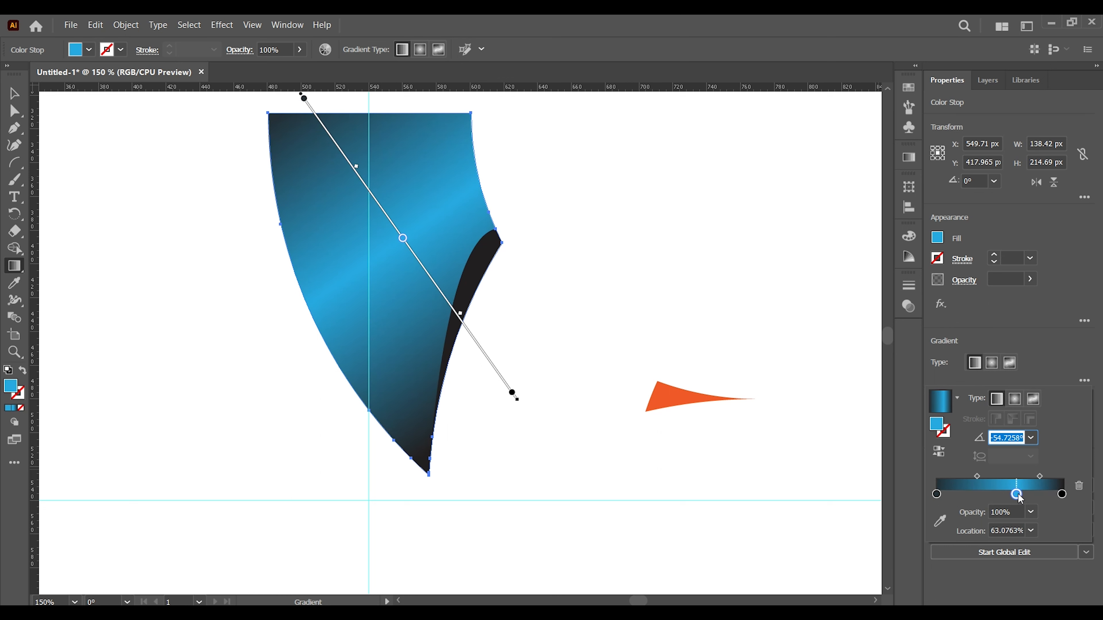
pyautogui.click(945, 493)
pyautogui.click(1079, 486)
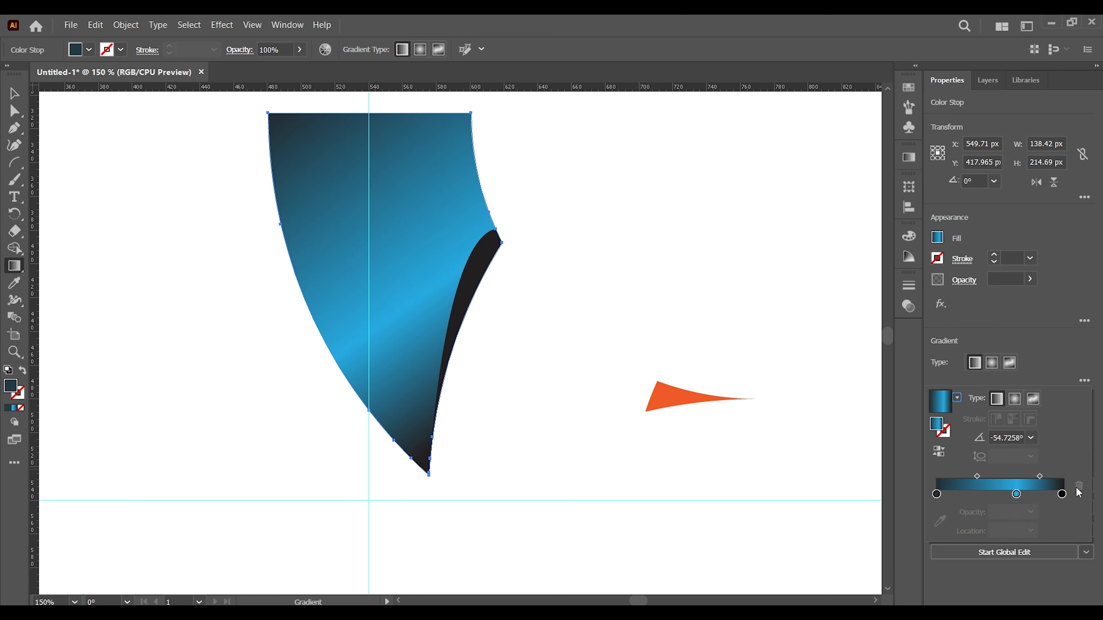